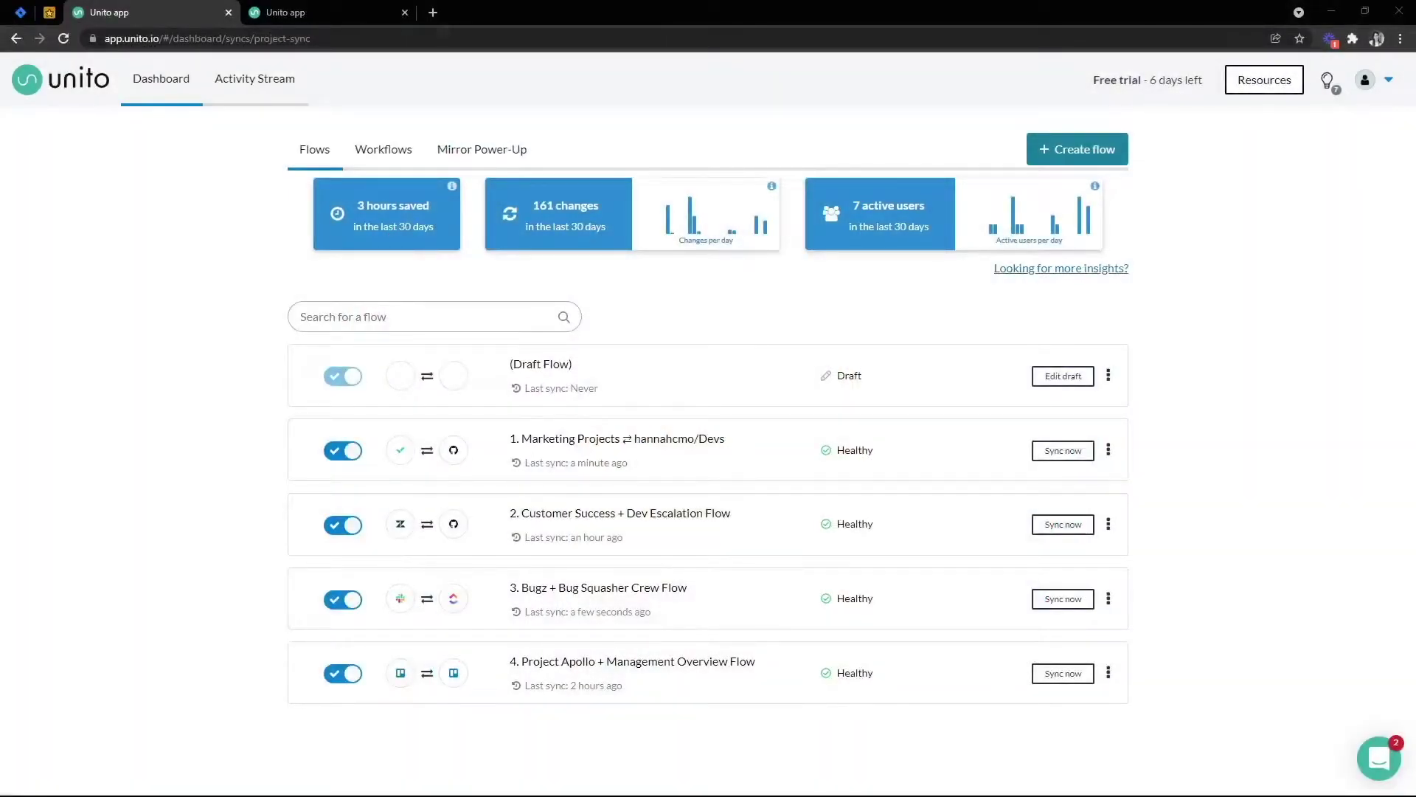
# Start a new flow and begin the walkthrough step for connecting two tools
pyautogui.click(1046, 149)
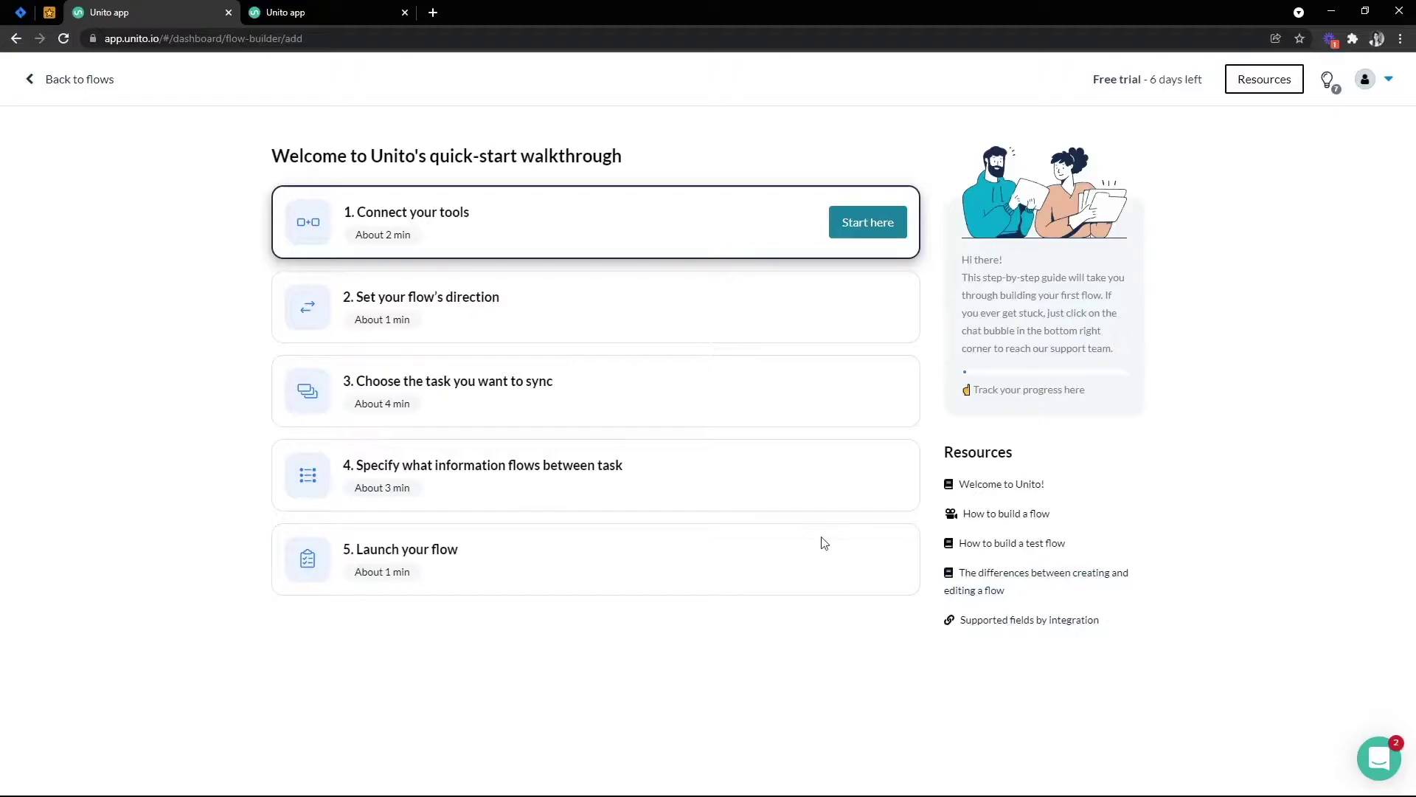
pyautogui.click(834, 223)
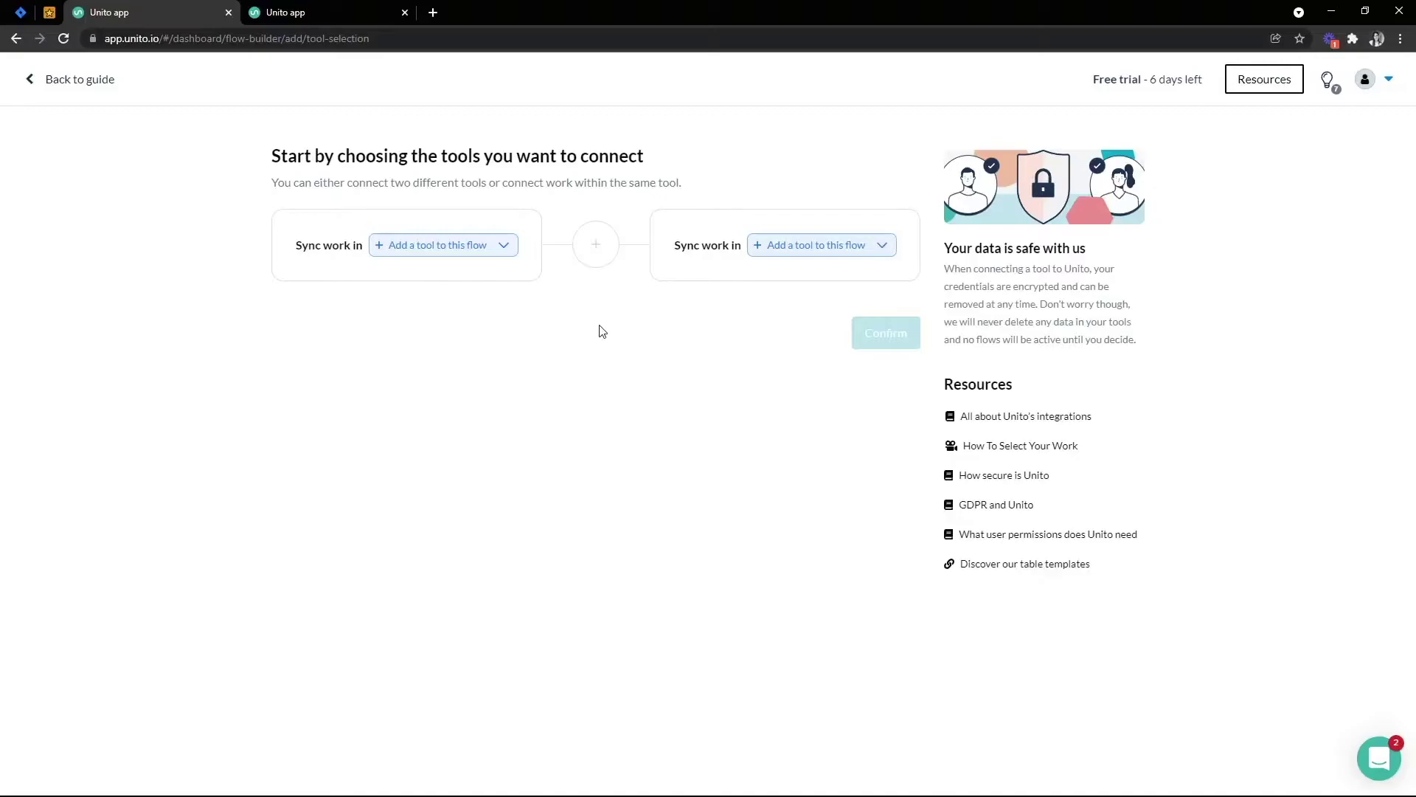
# Choose Trello as the flow's first tool and bring up its account choices
pyautogui.click(513, 247)
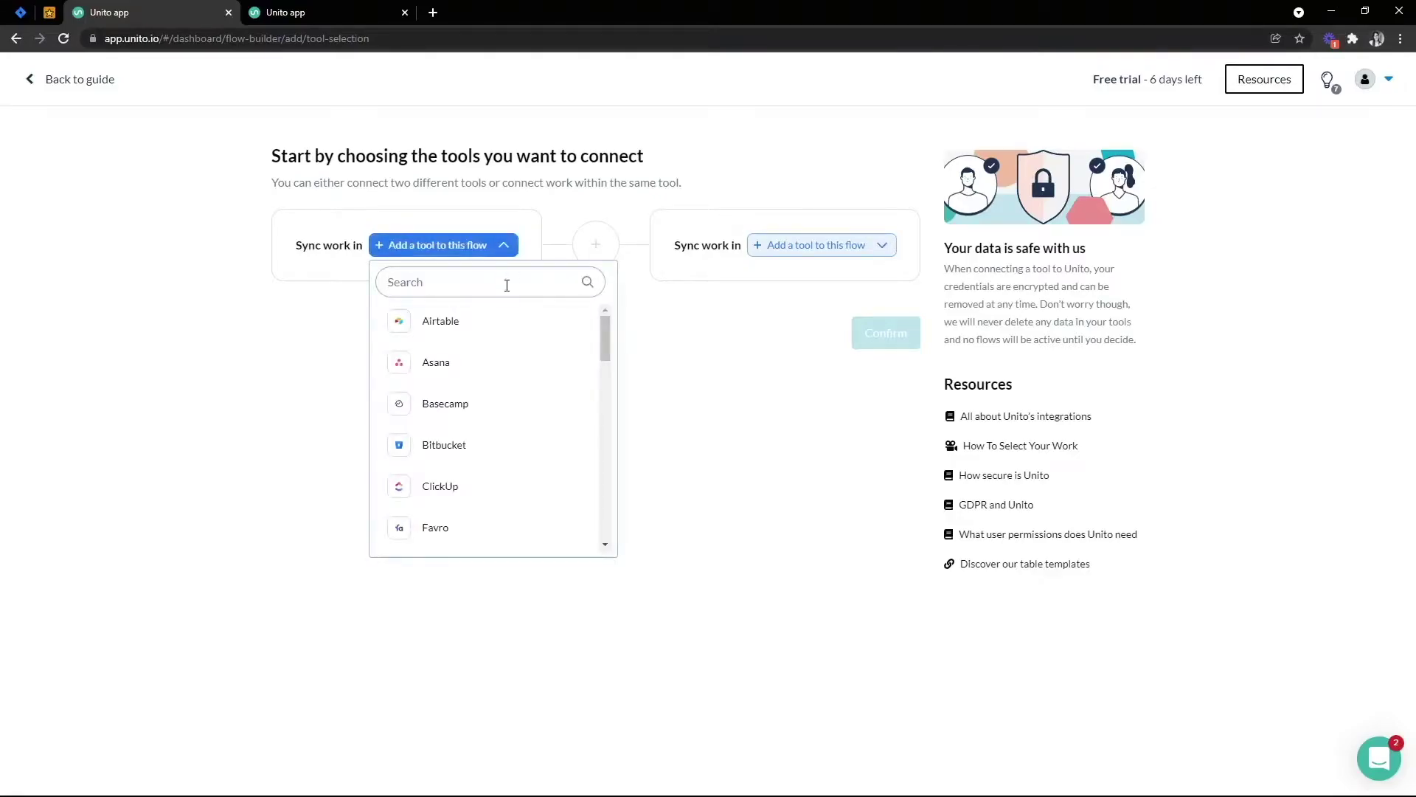
pyautogui.scroll(-5, 522, 337)
pyautogui.scroll(-8, 522, 336)
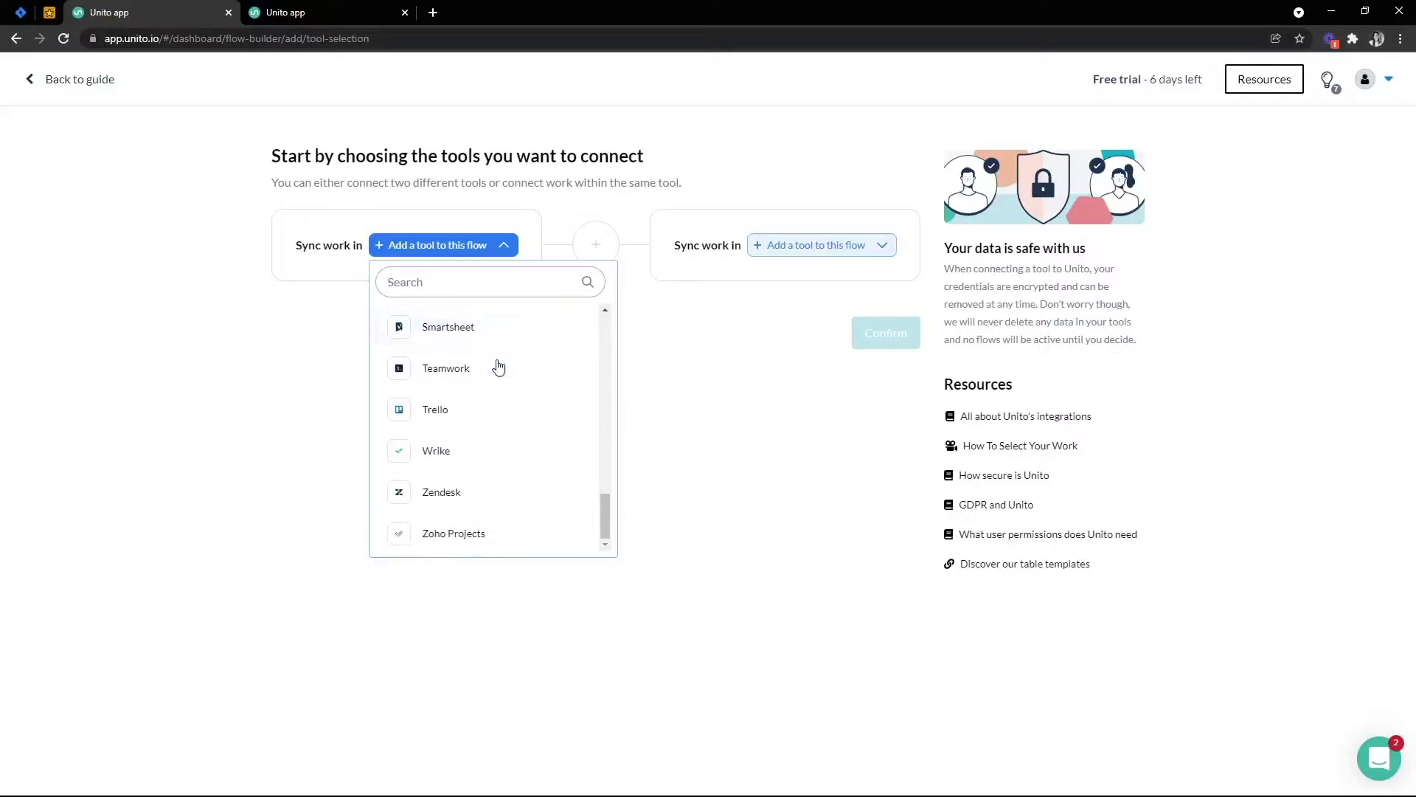
pyautogui.click(469, 408)
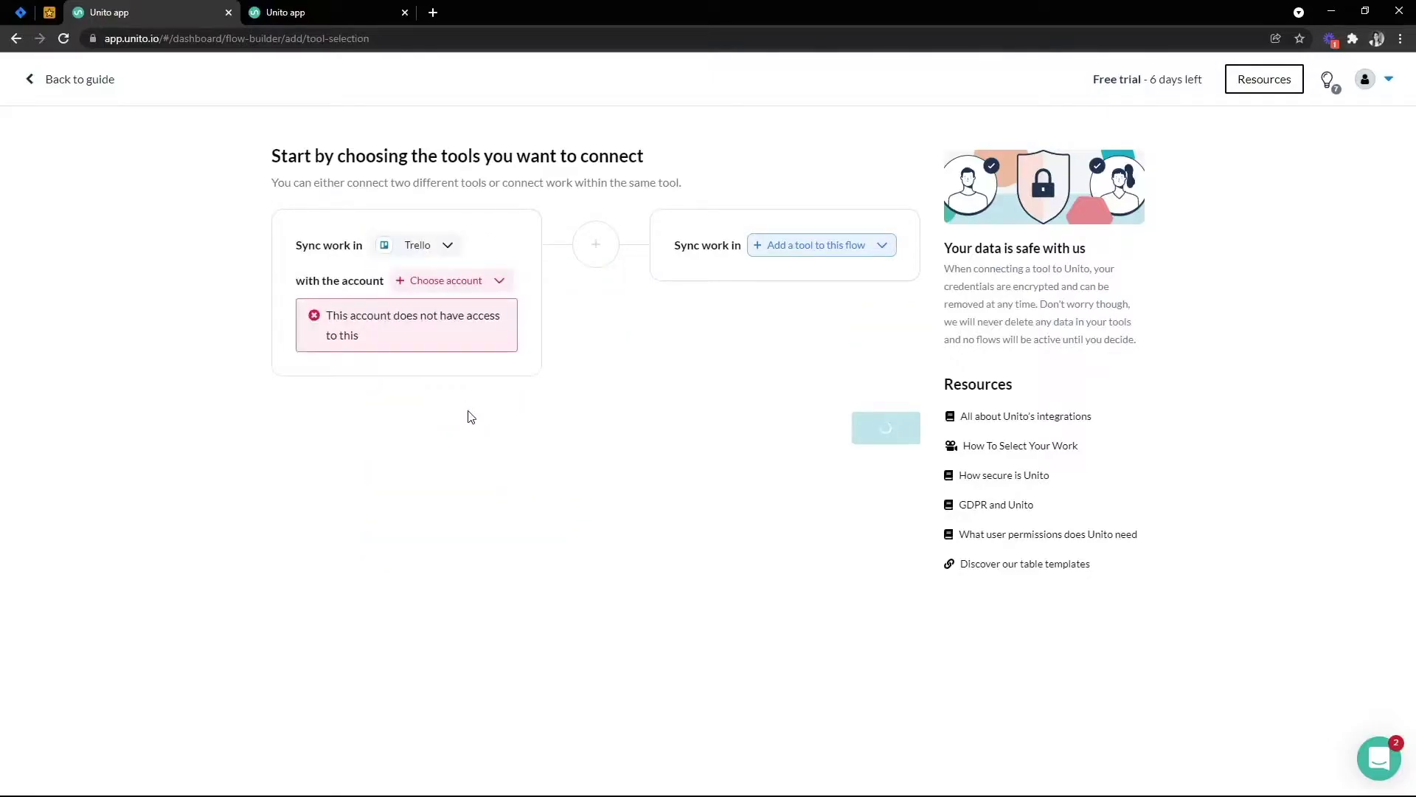
pyautogui.click(493, 281)
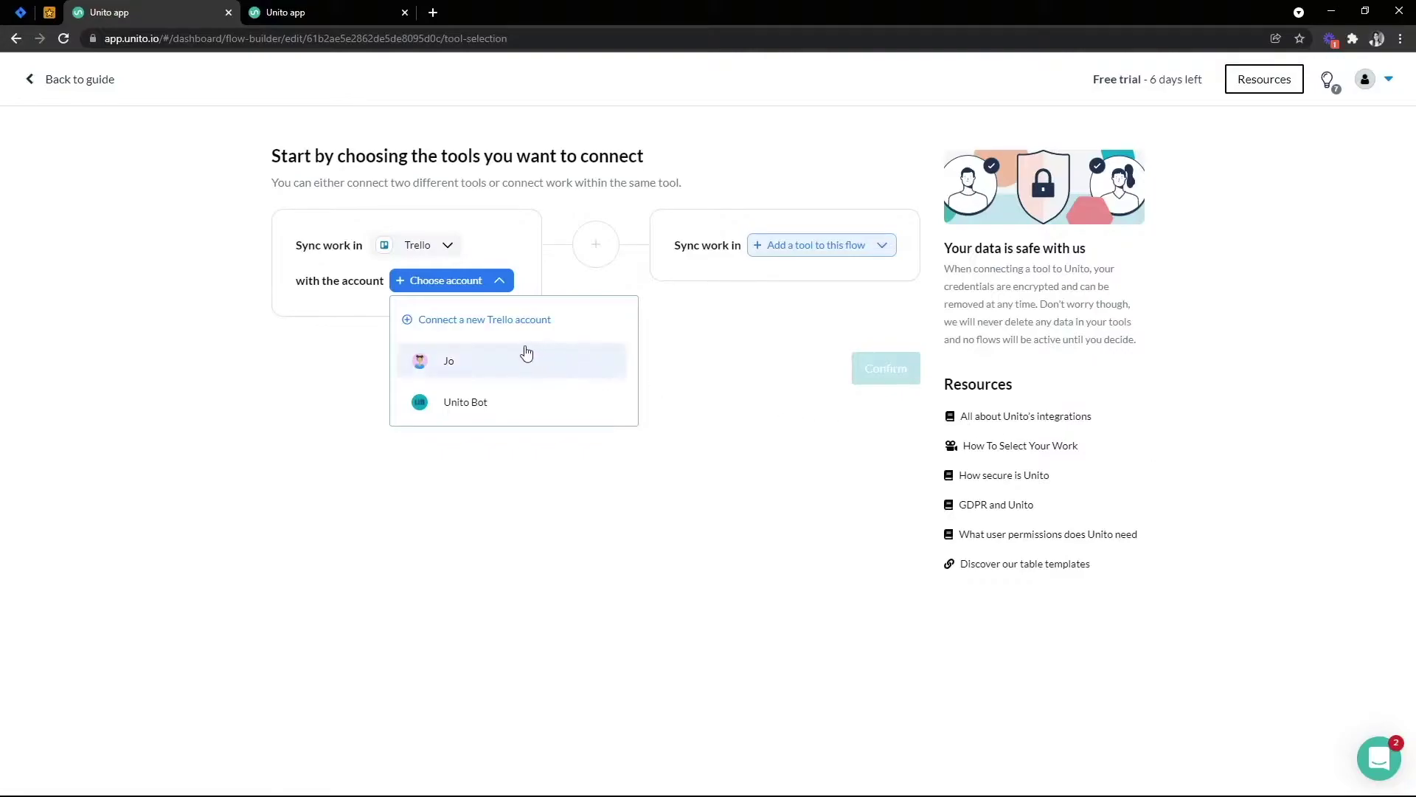
# Use the Unito Bot account for Trello and connect the DesignWorks App board
pyautogui.click(496, 403)
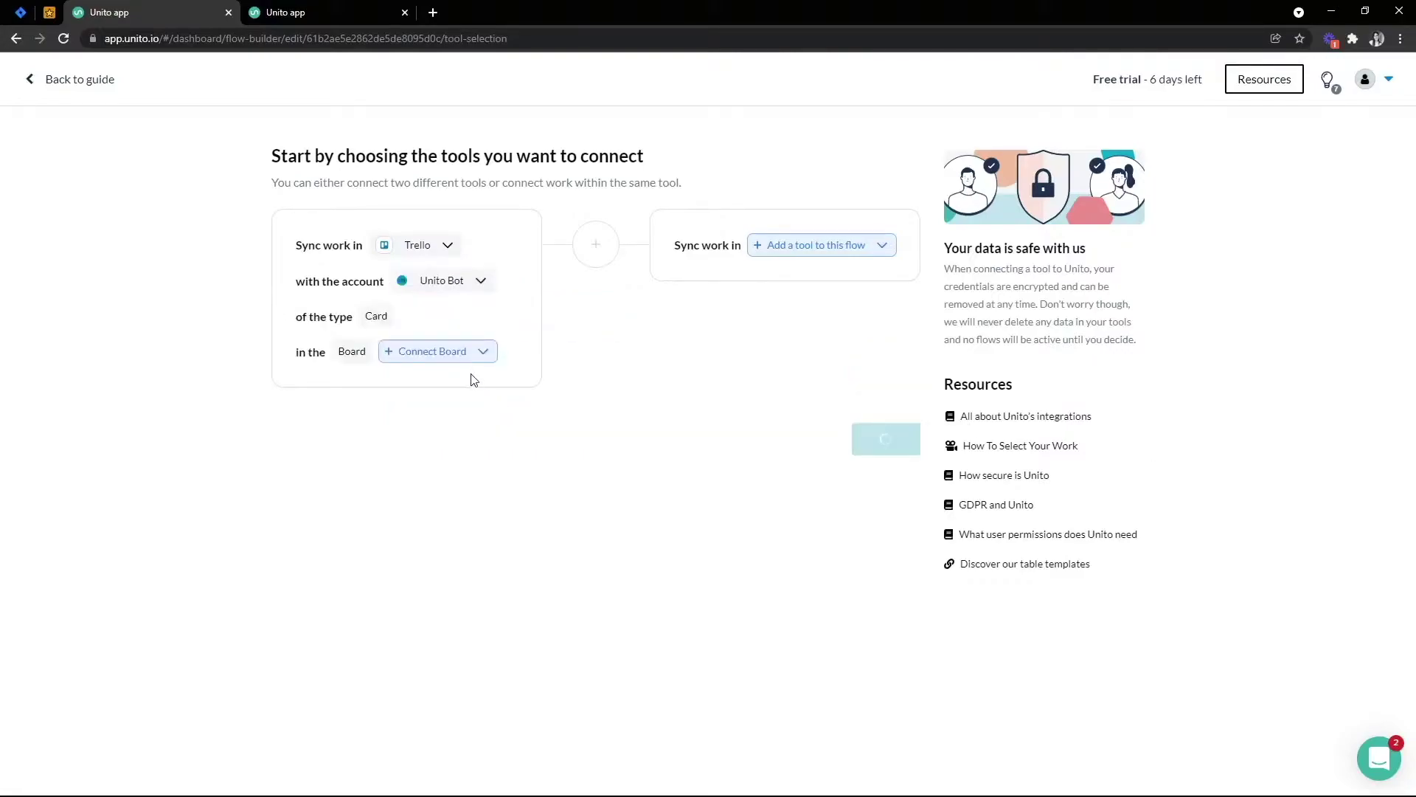
pyautogui.click(459, 355)
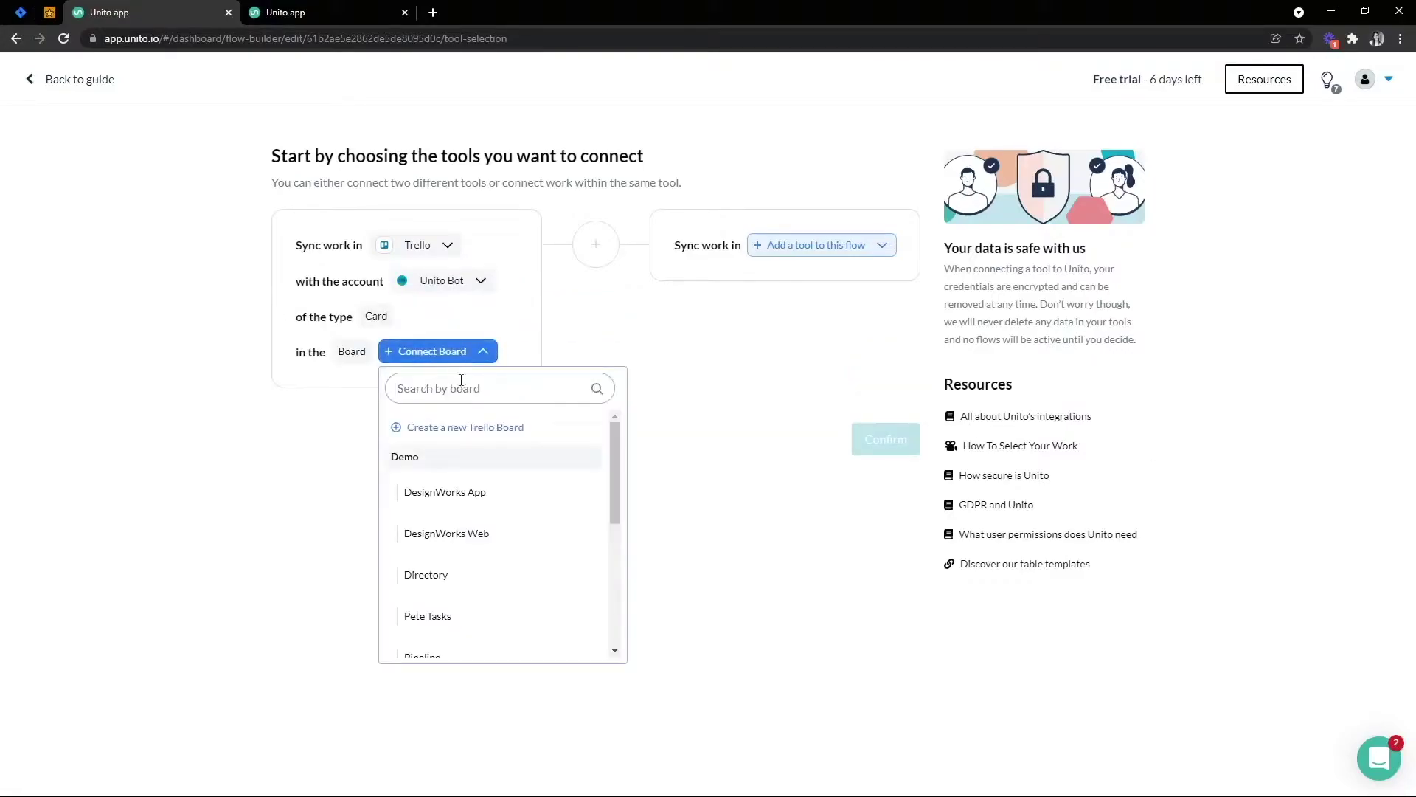
pyautogui.click(472, 492)
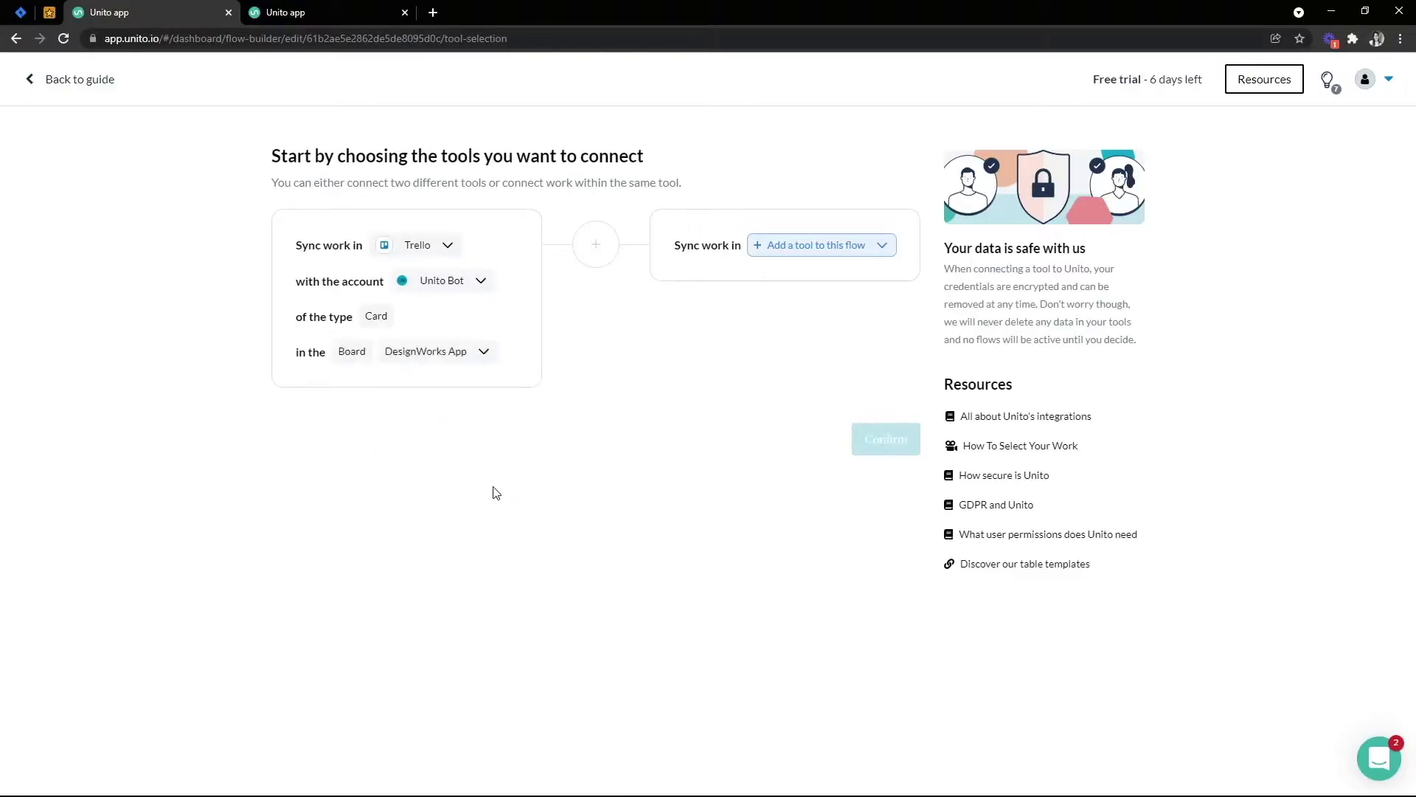
# Add Airtable as the second tool with the existing account and the table found by searching 'mark'
pyautogui.click(889, 250)
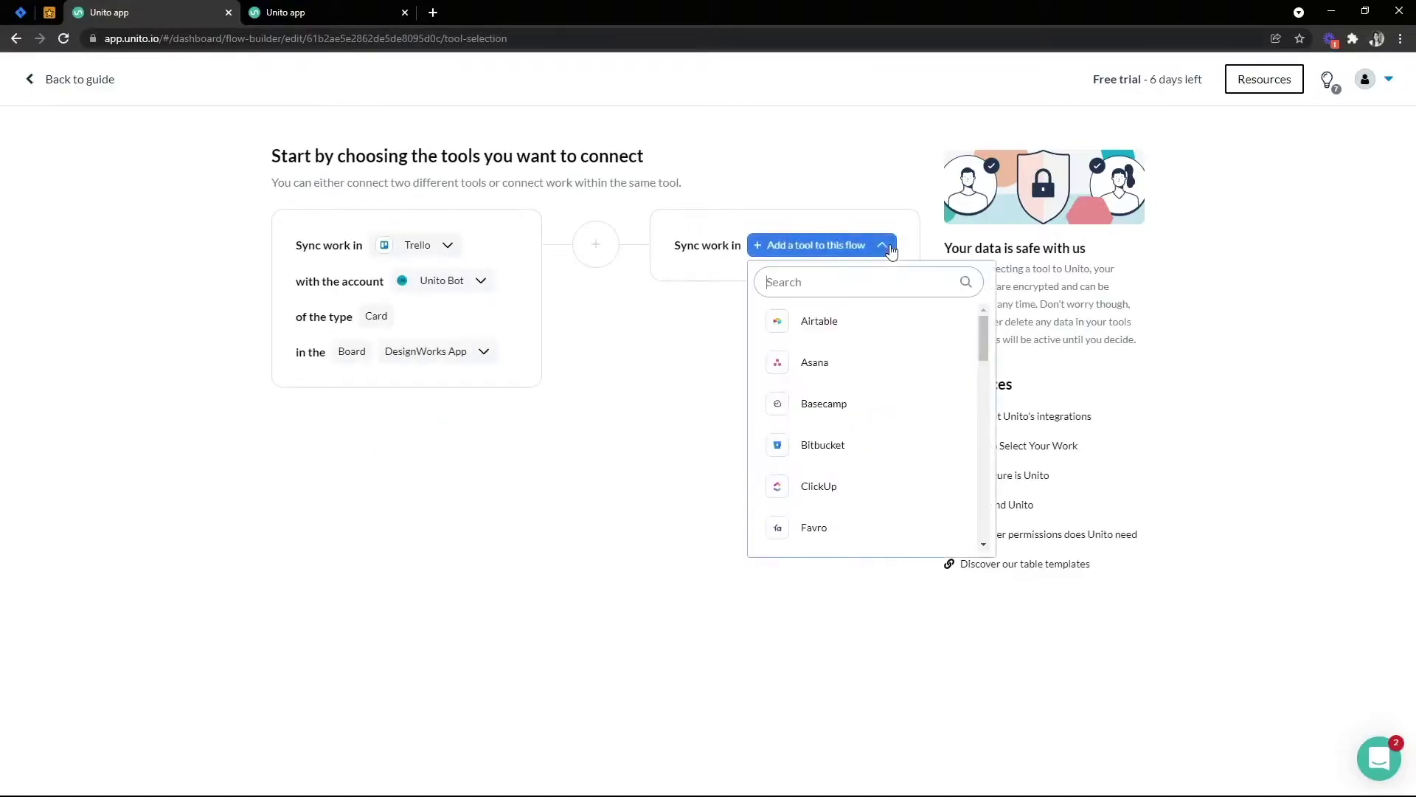
pyautogui.click(882, 320)
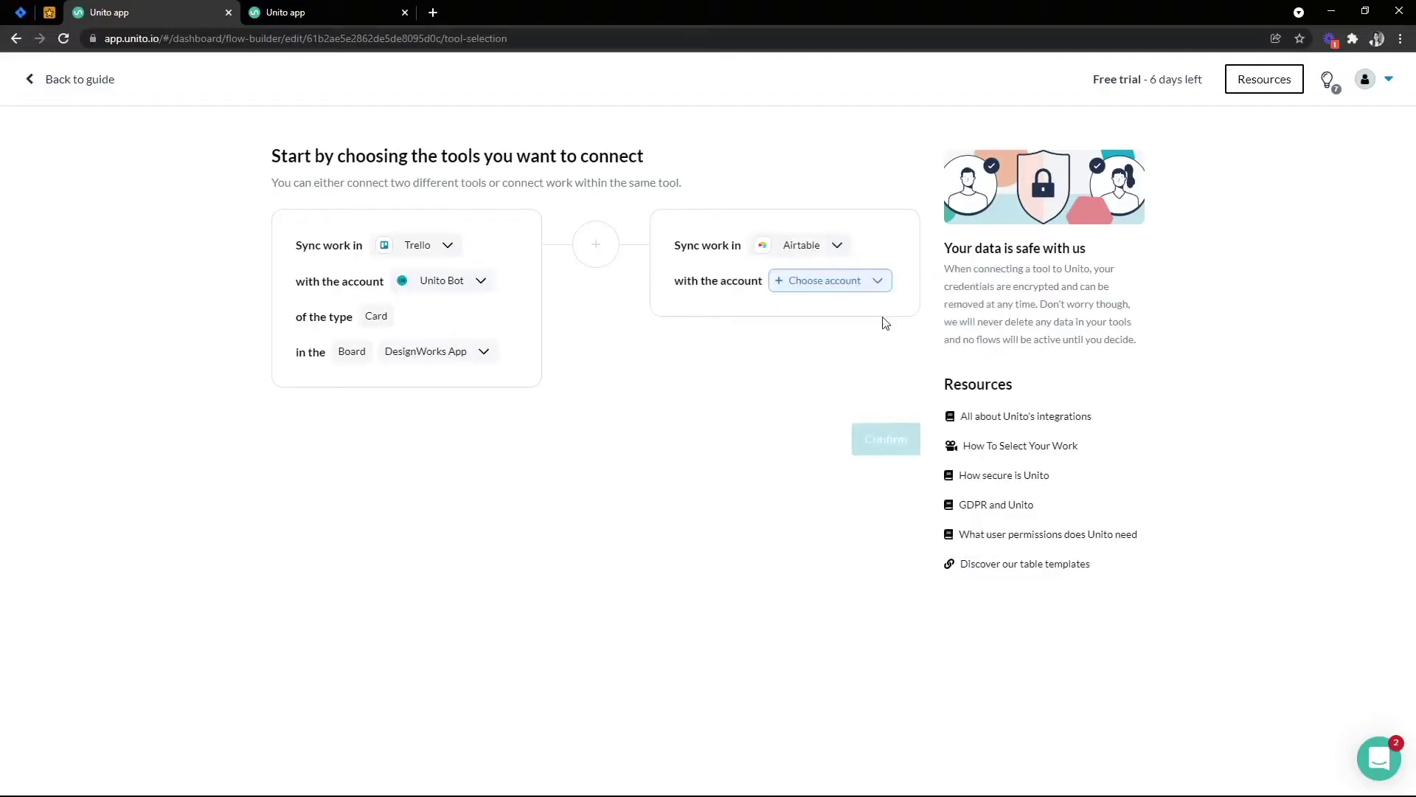
pyautogui.click(885, 289)
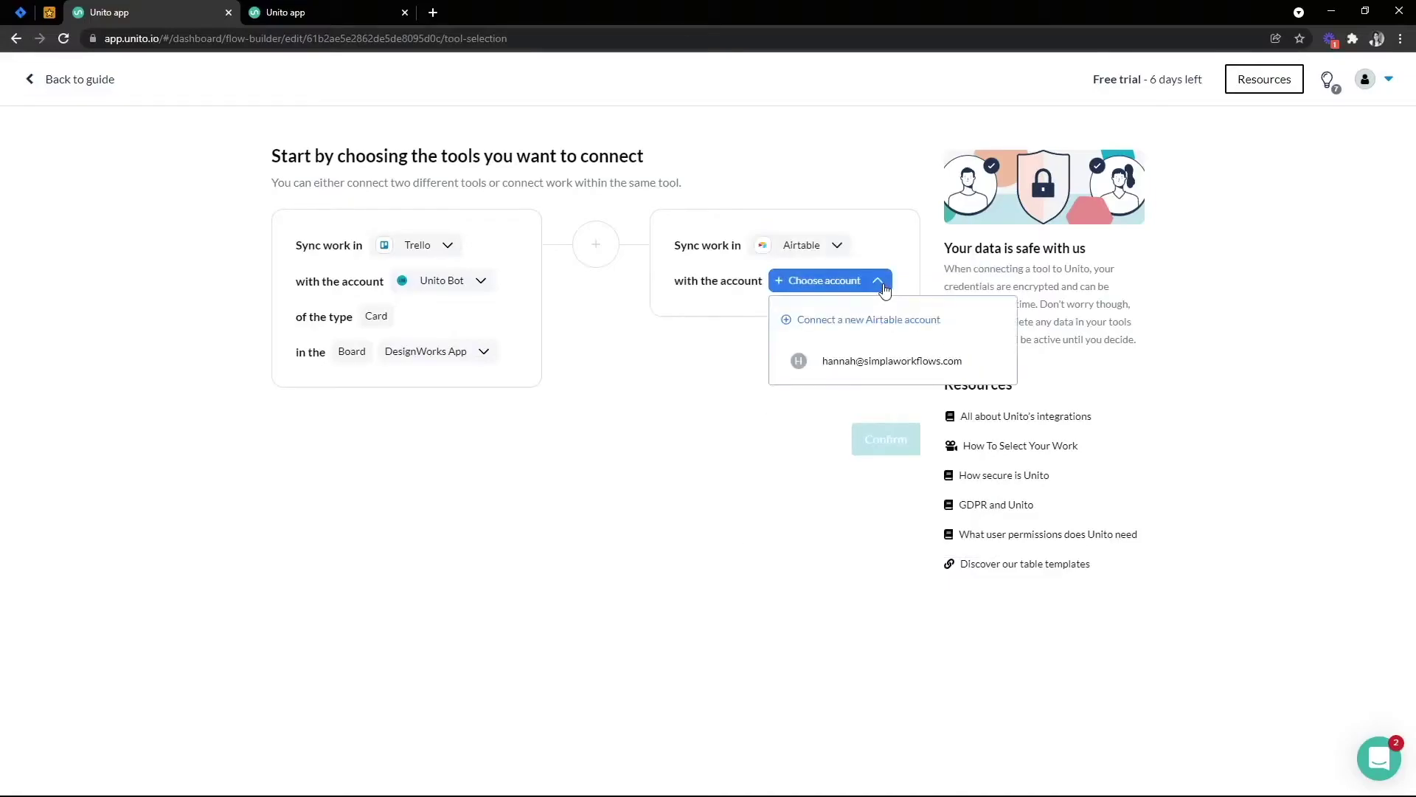
pyautogui.click(876, 361)
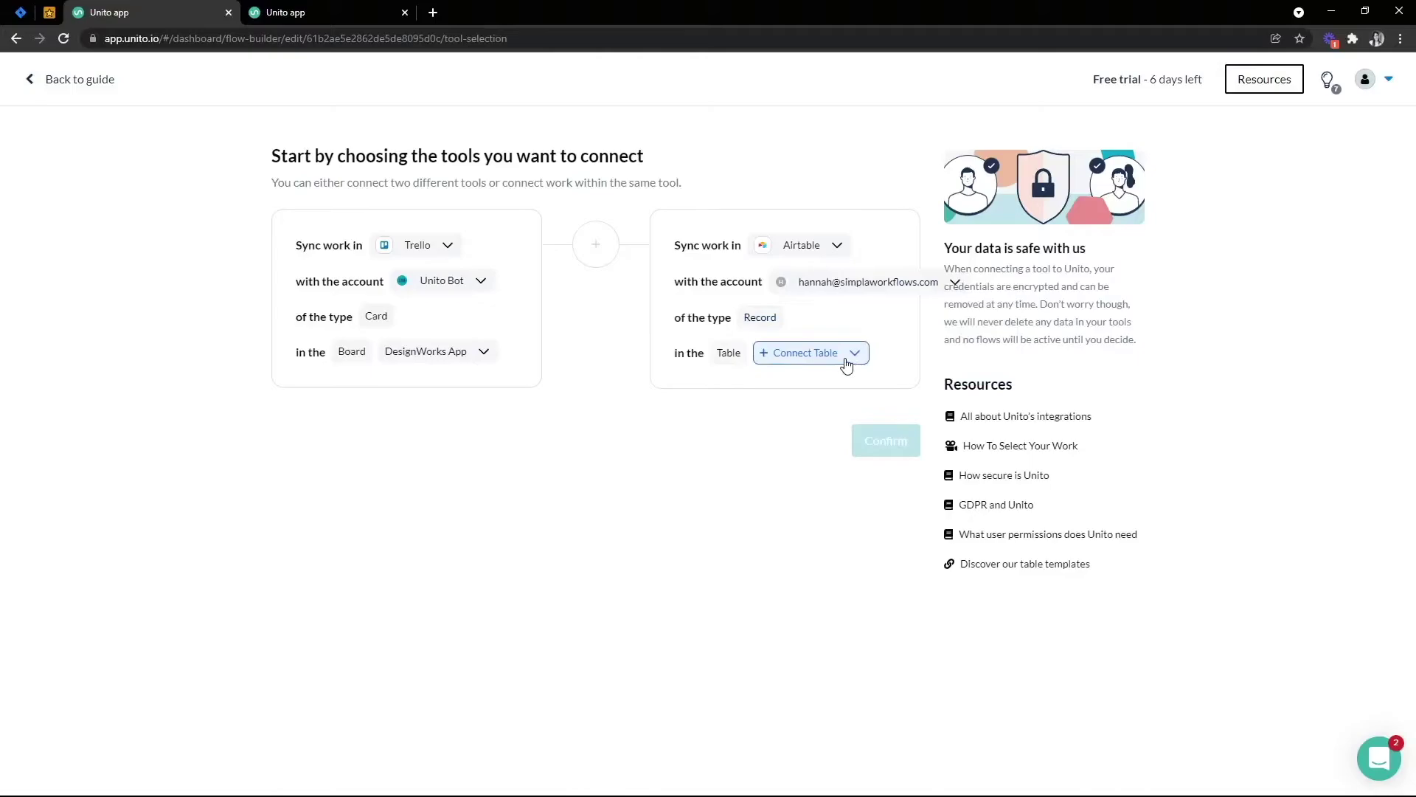
pyautogui.click(847, 362)
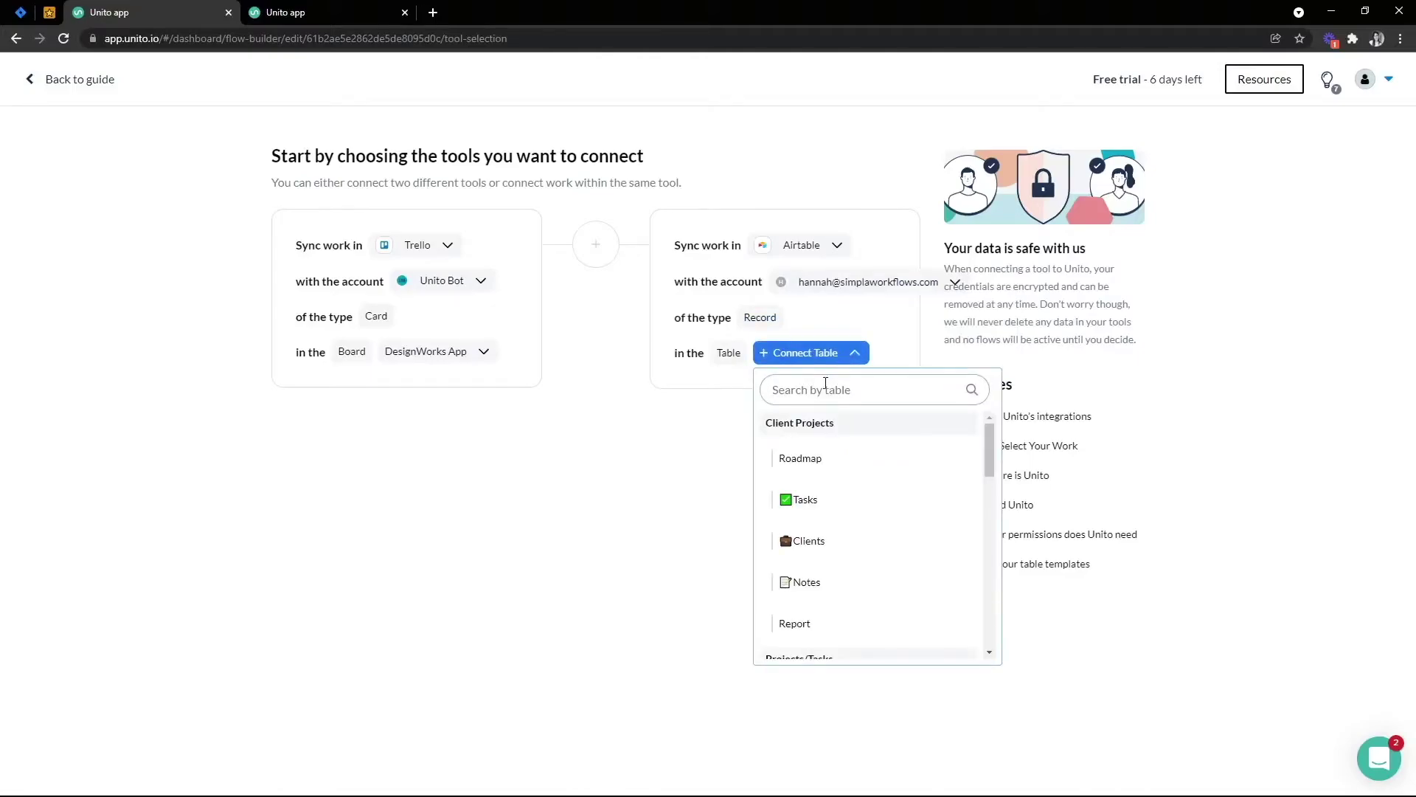
pyautogui.click(826, 390)
pyautogui.write('mark')
pyautogui.click(815, 459)
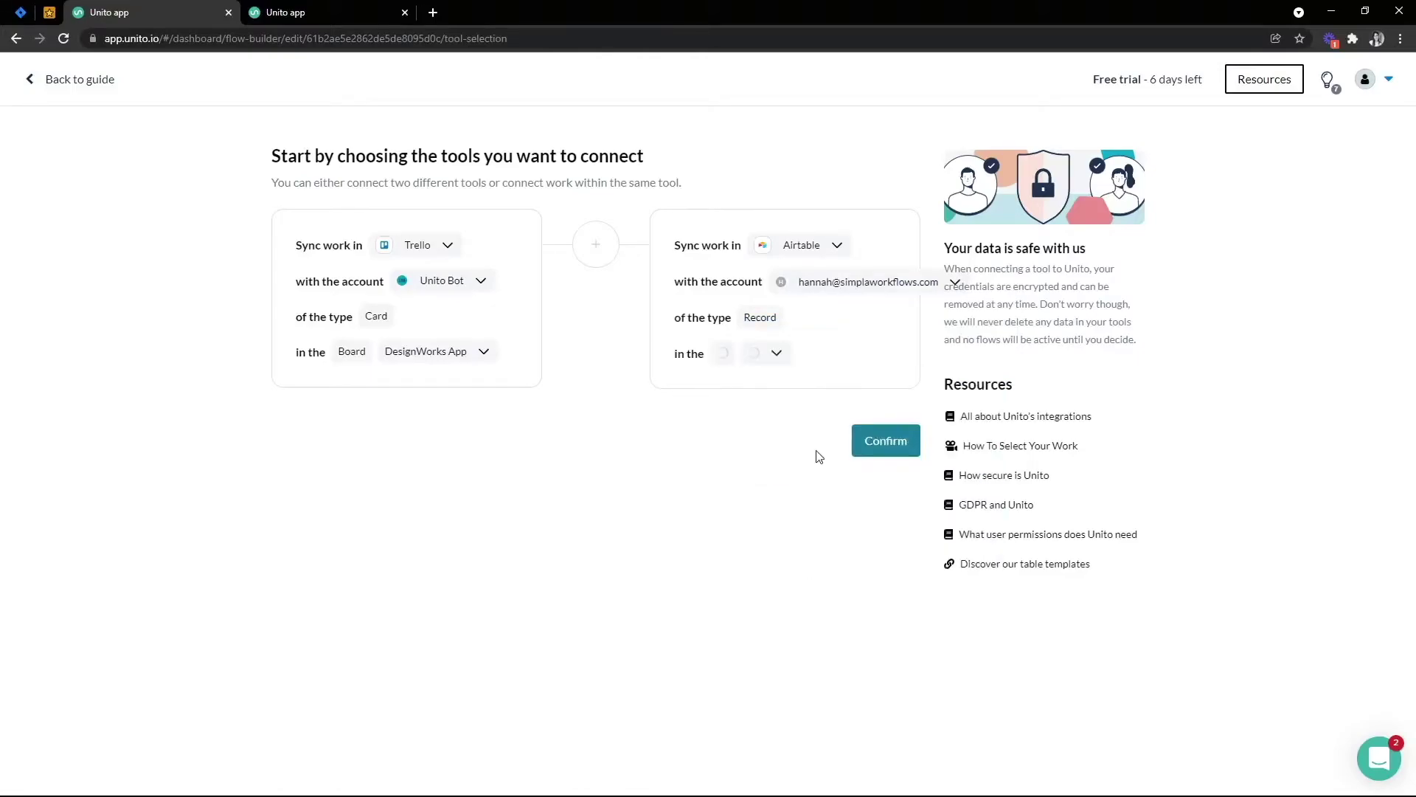
# Review the Airtable Requests table, then confirm the DesignWorks App–Requests pairing
pyautogui.click(51, 19)
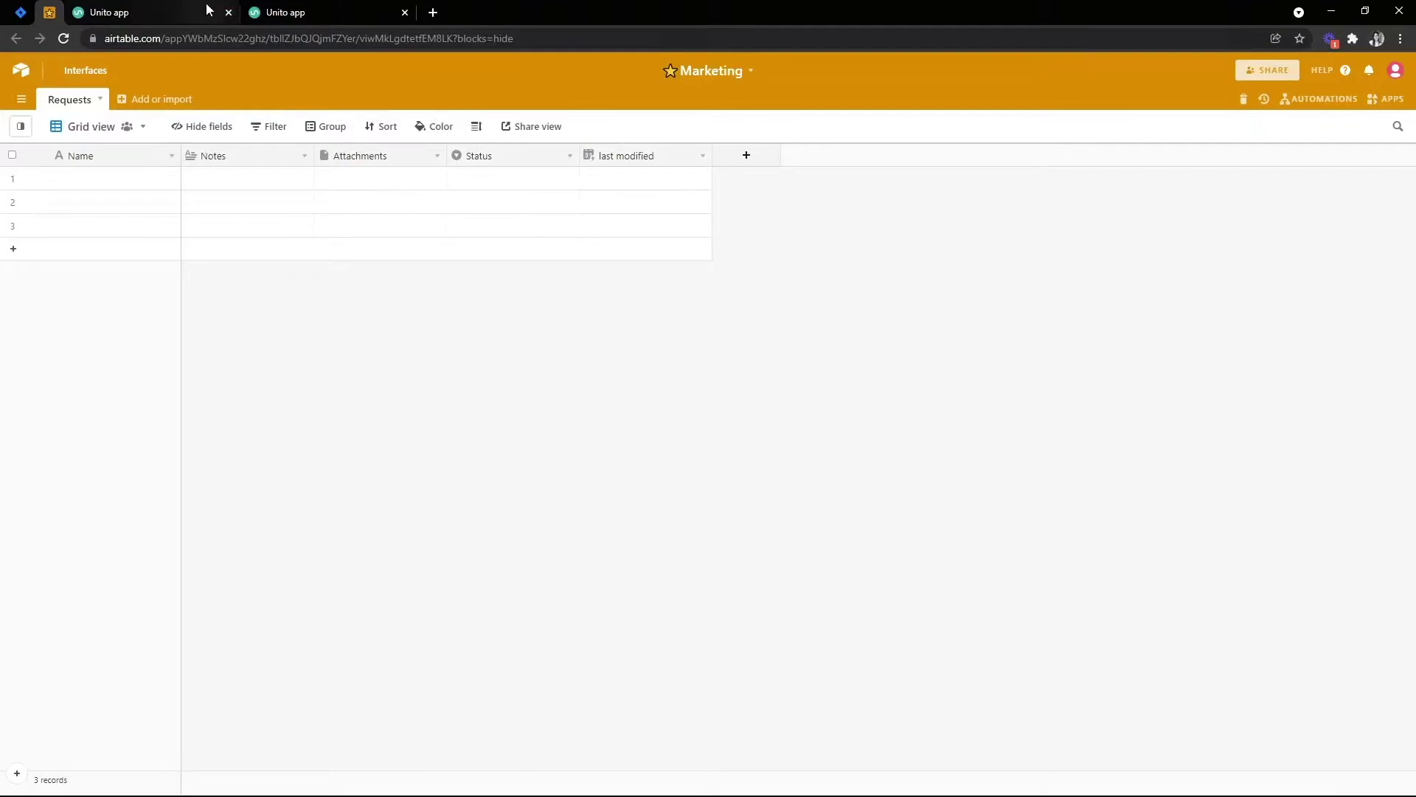
pyautogui.click(184, 11)
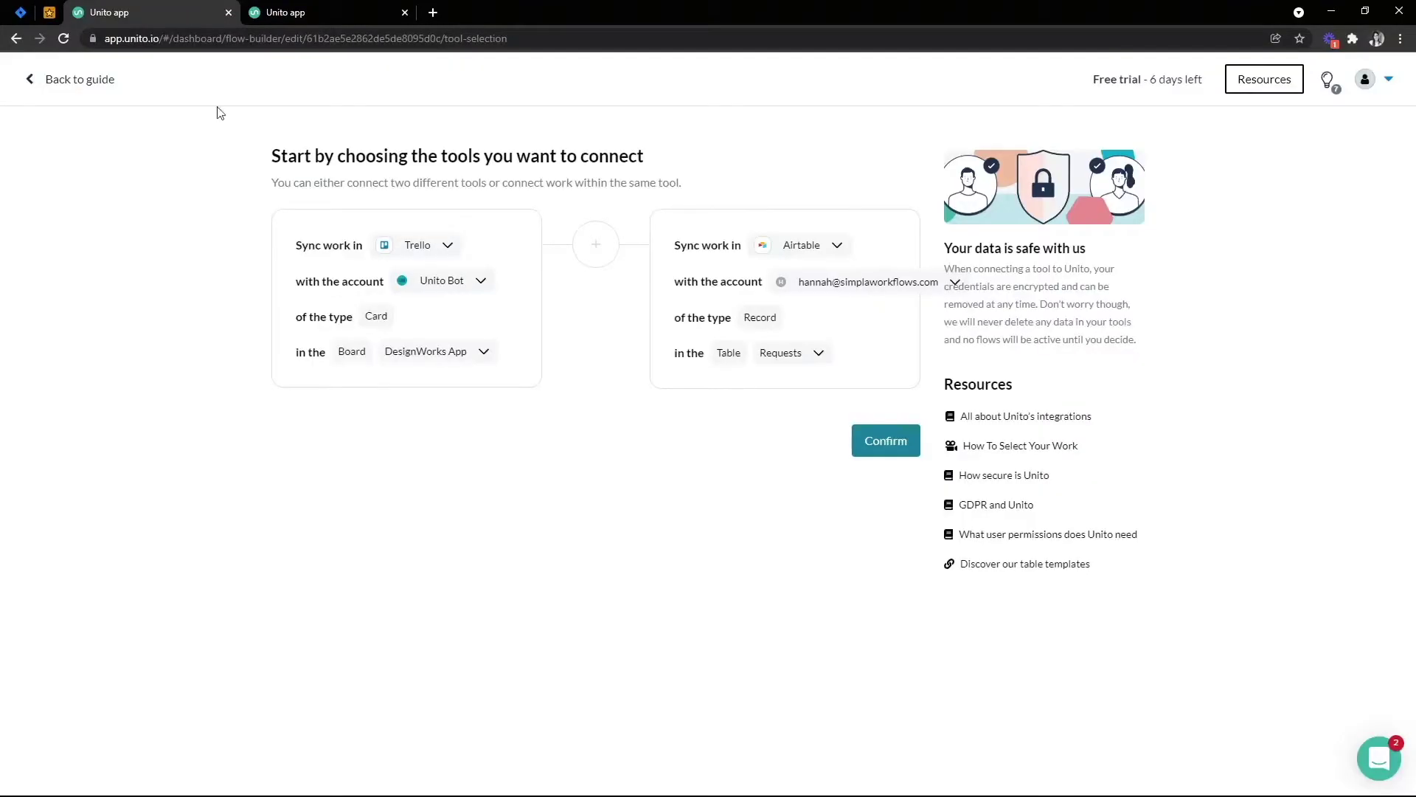
pyautogui.click(894, 441)
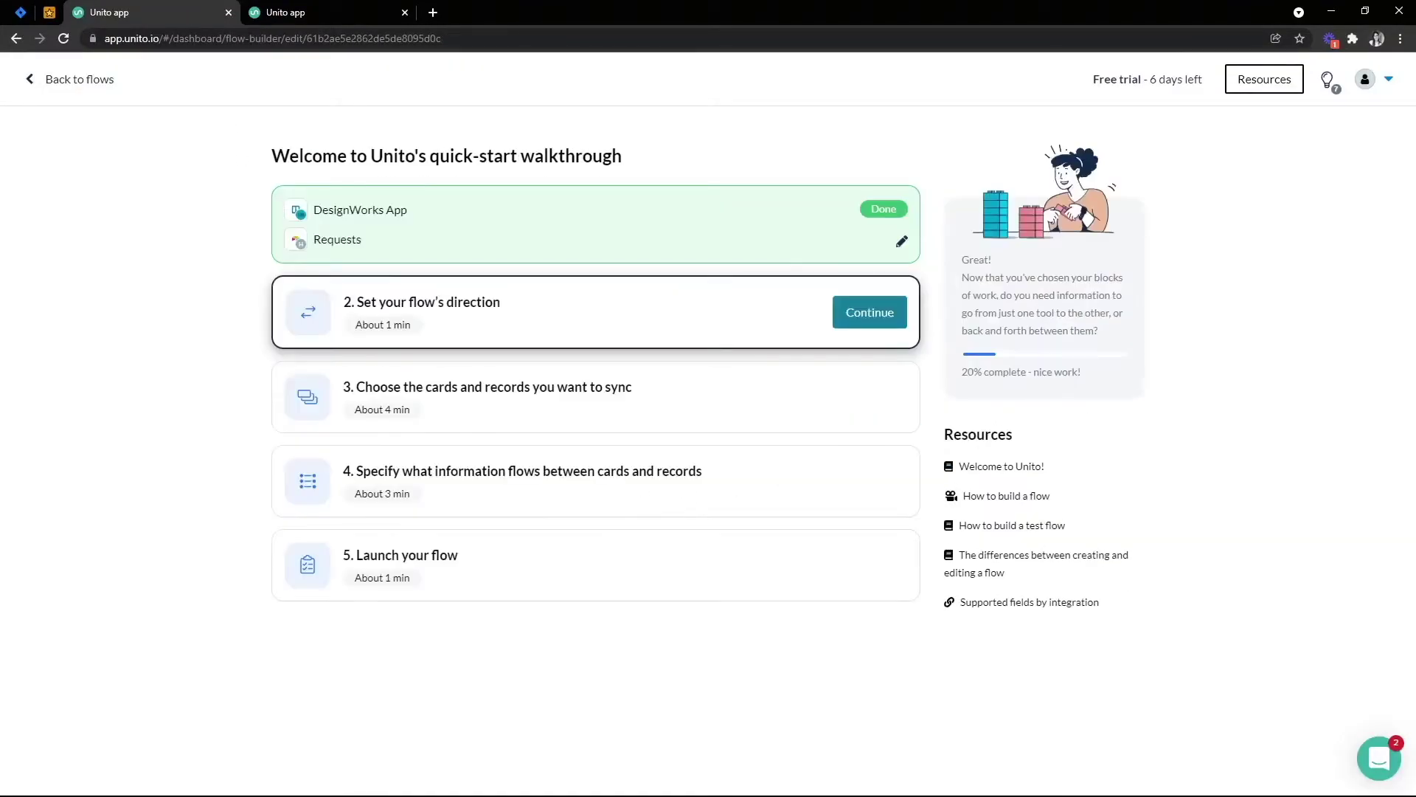
# Keep the Trello–Airtable flow direction as two-way and confirm it
pyautogui.click(863, 313)
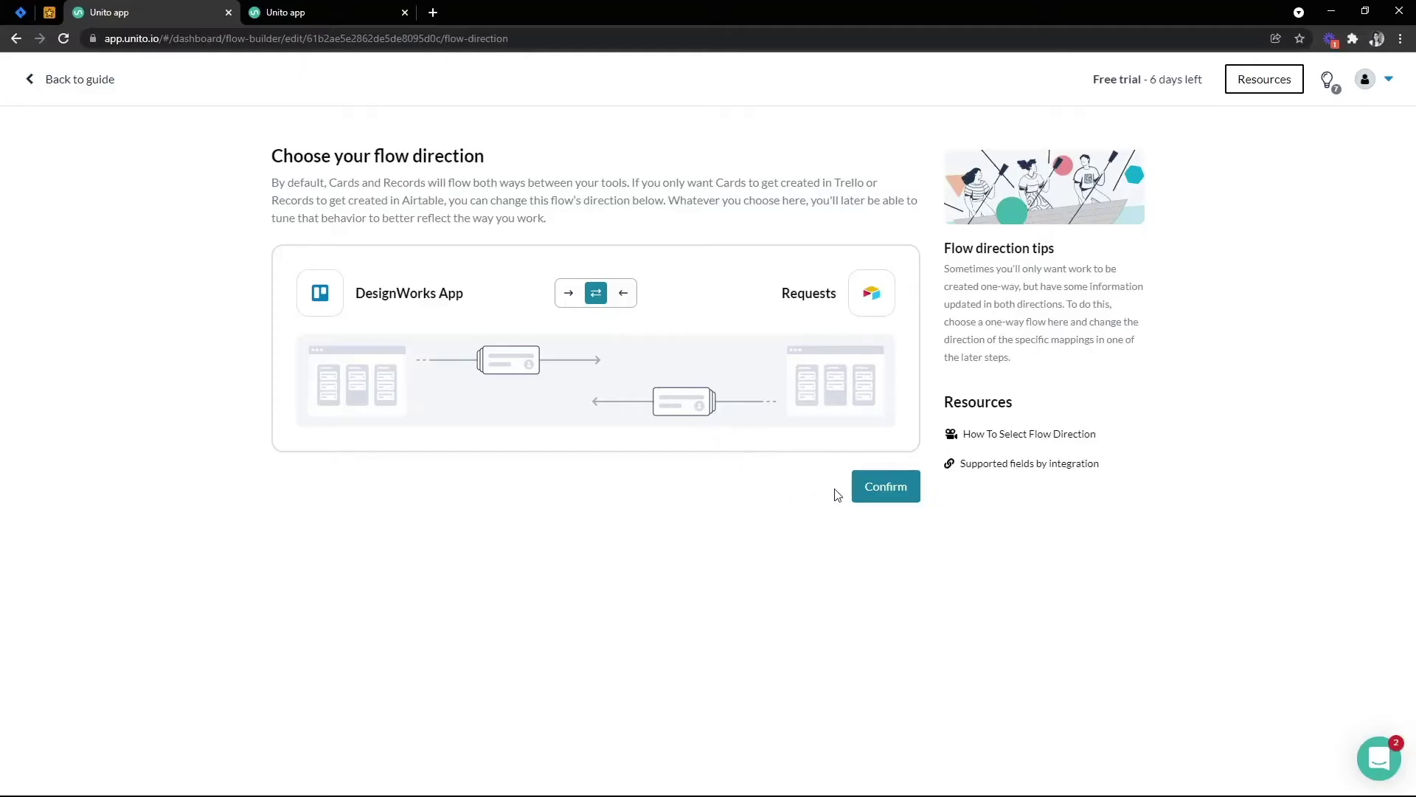
pyautogui.click(871, 488)
# In the second flow, connect a new Asana account and select it
pyautogui.click(342, 20)
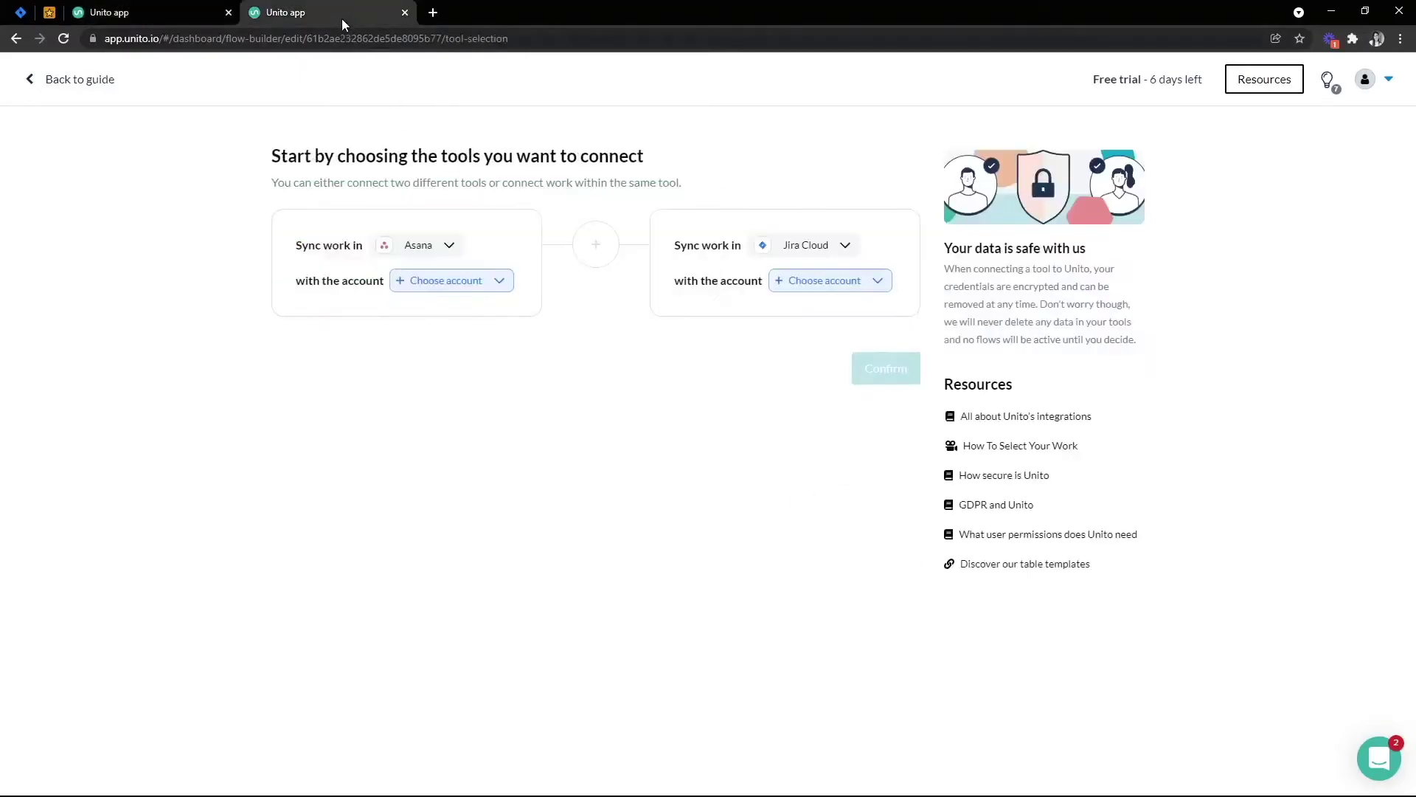
pyautogui.click(447, 293)
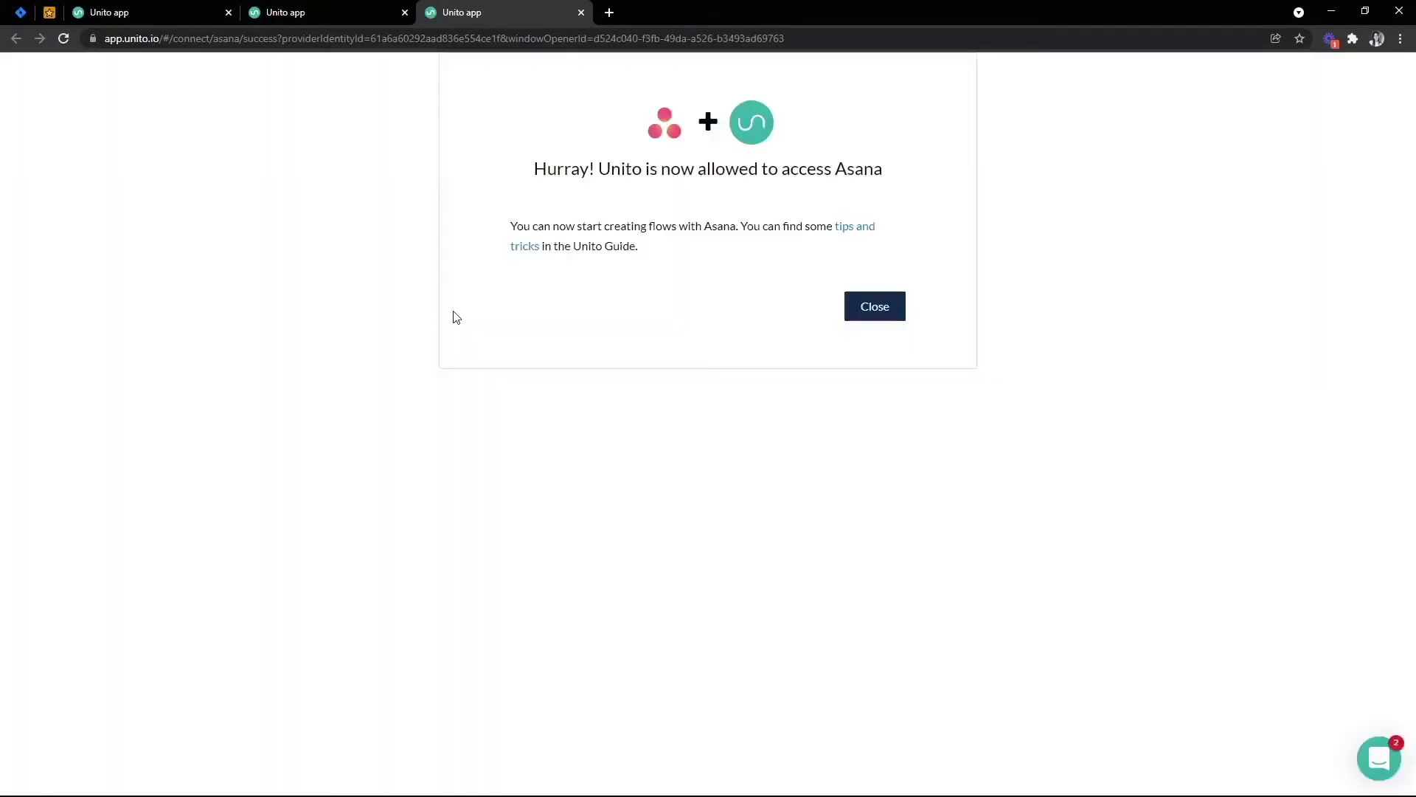
pyautogui.click(869, 310)
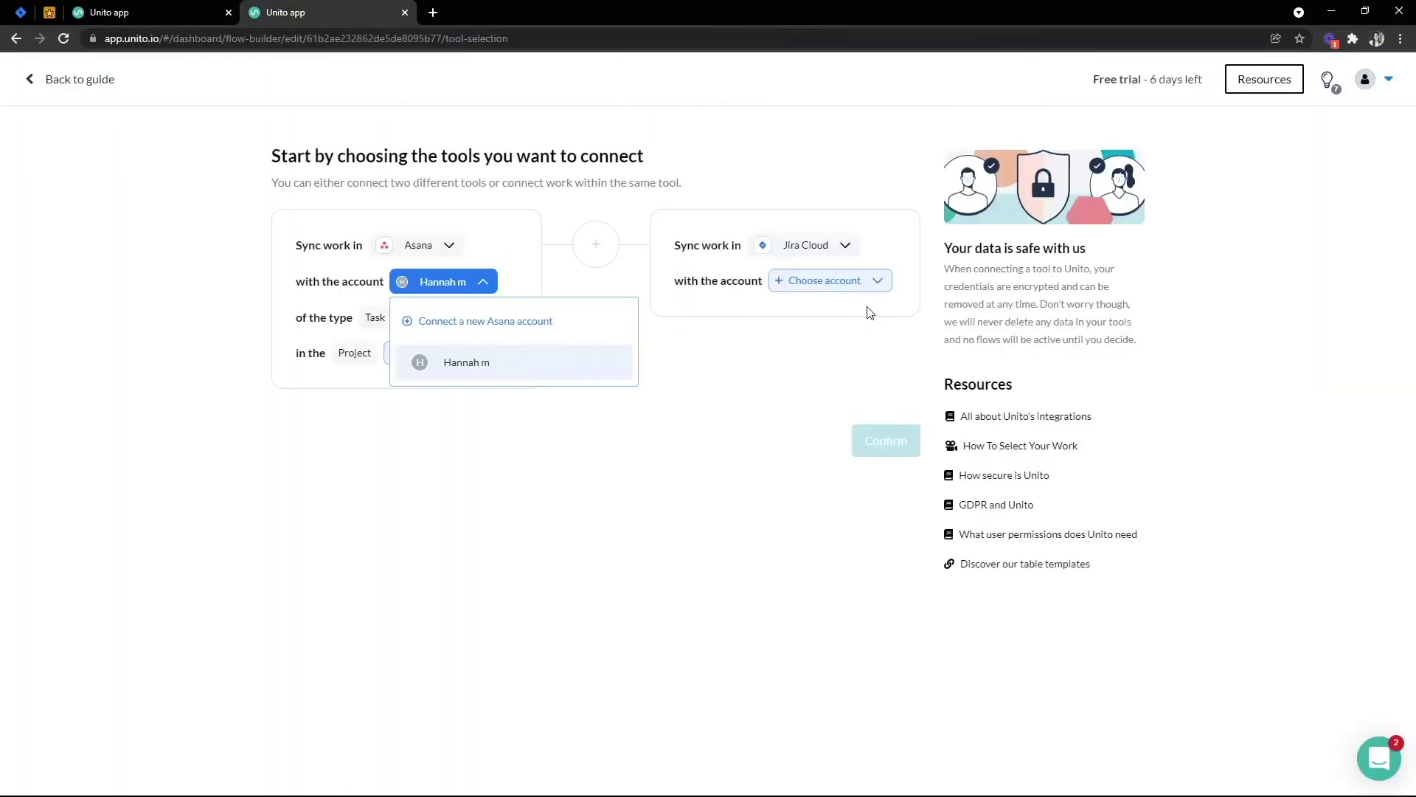
pyautogui.click(554, 365)
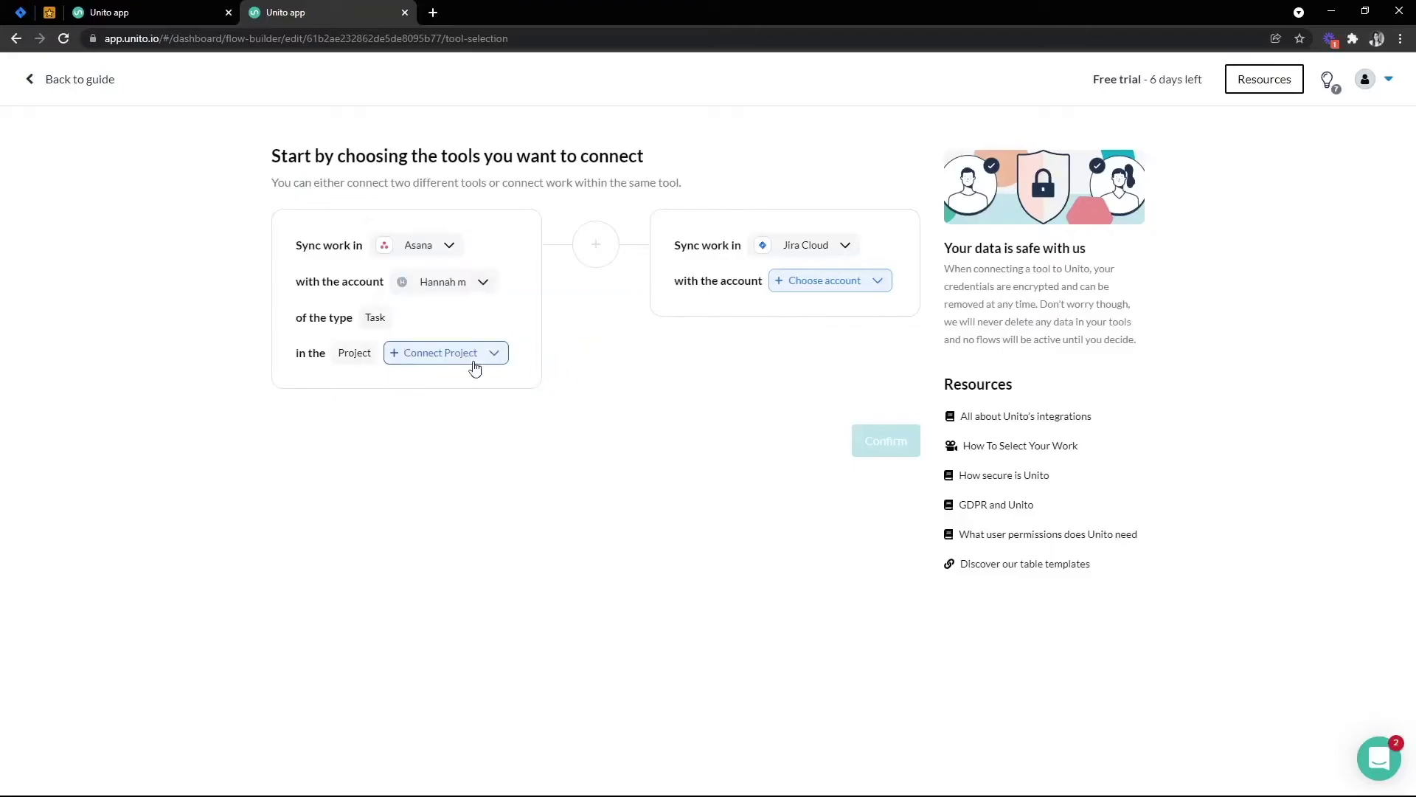
# Search 'dev' and connect the Dev Work project on the Asana side
pyautogui.click(461, 357)
pyautogui.write('dev')
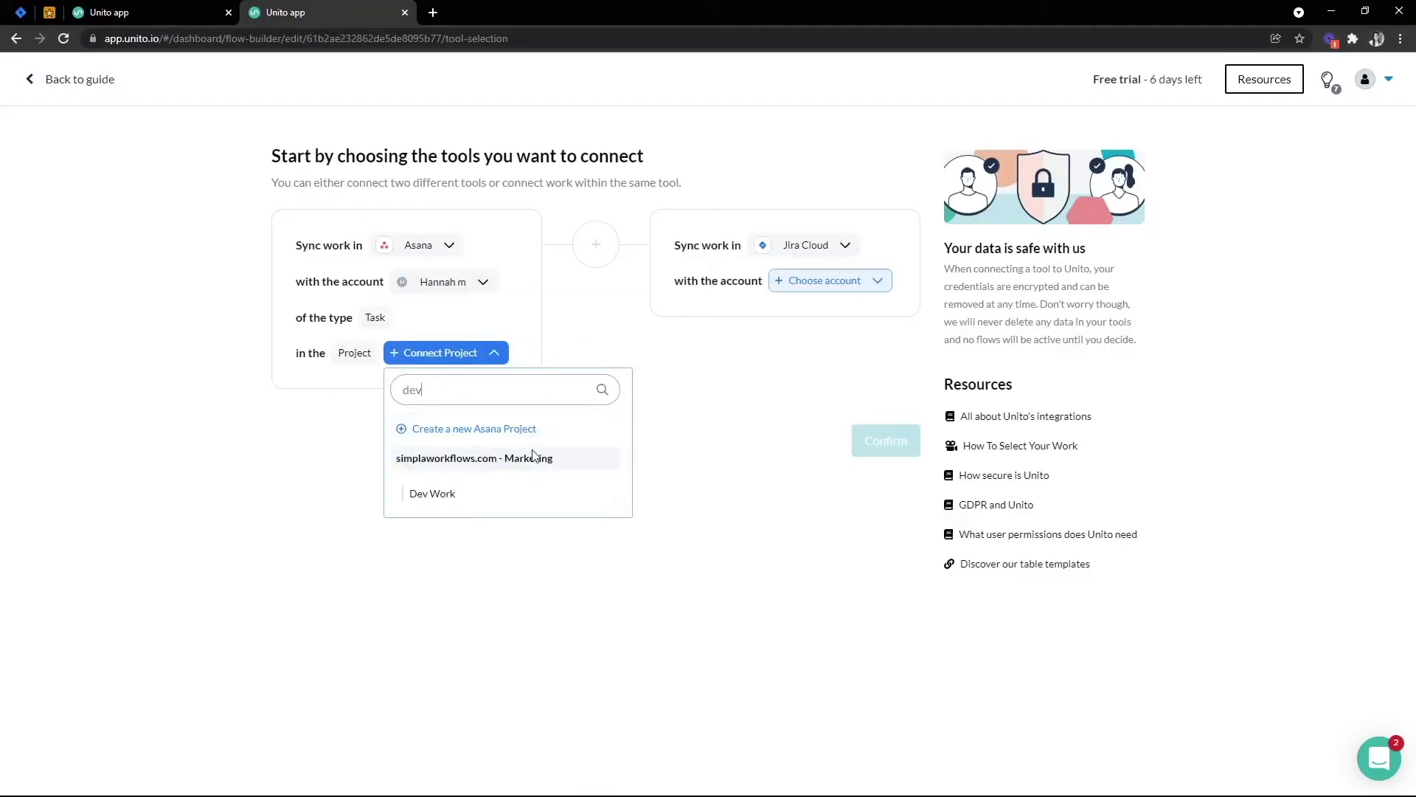
pyautogui.click(516, 505)
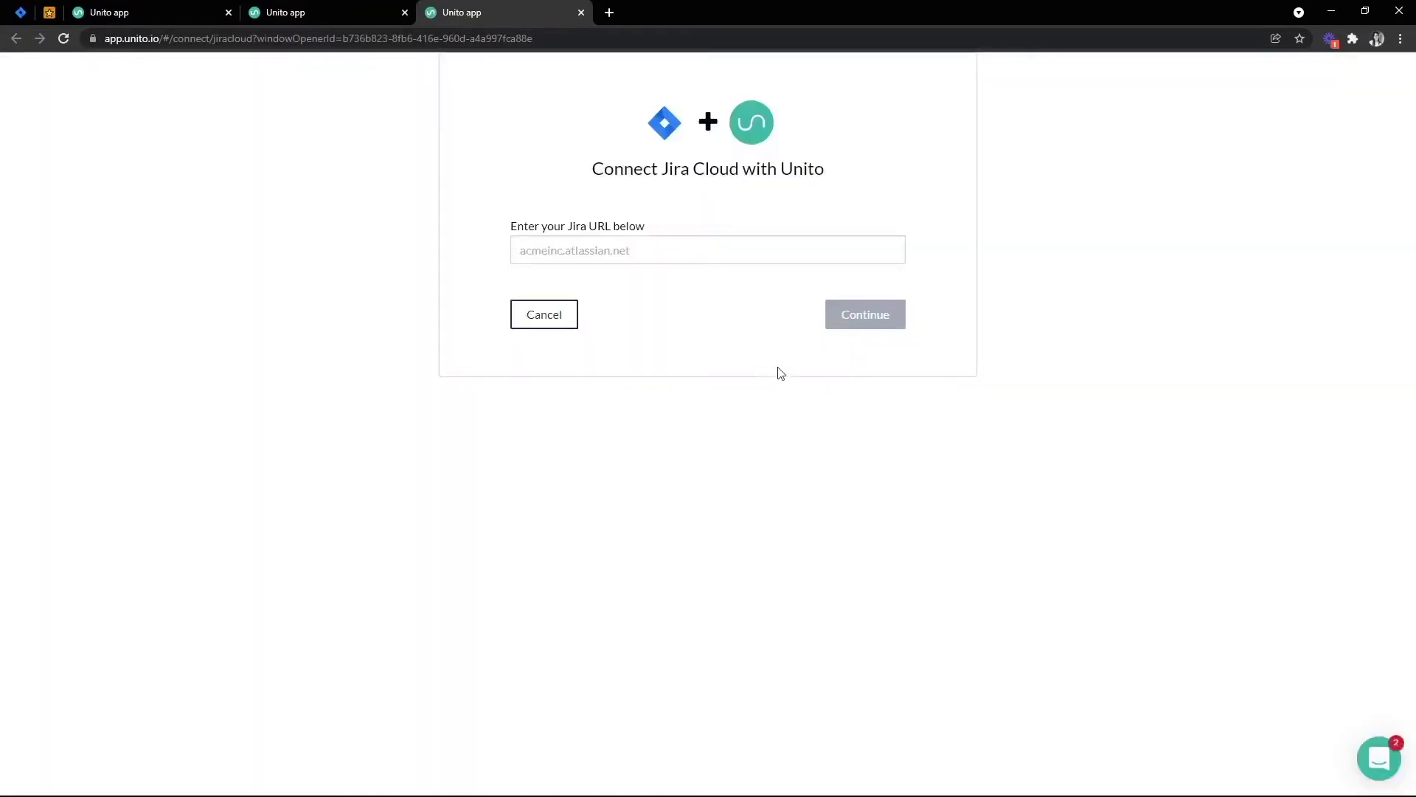
# Enter the saved Jira site address and continue to Application Link step 1 of 3
pyautogui.click(654, 253)
pyautogui.click(640, 282)
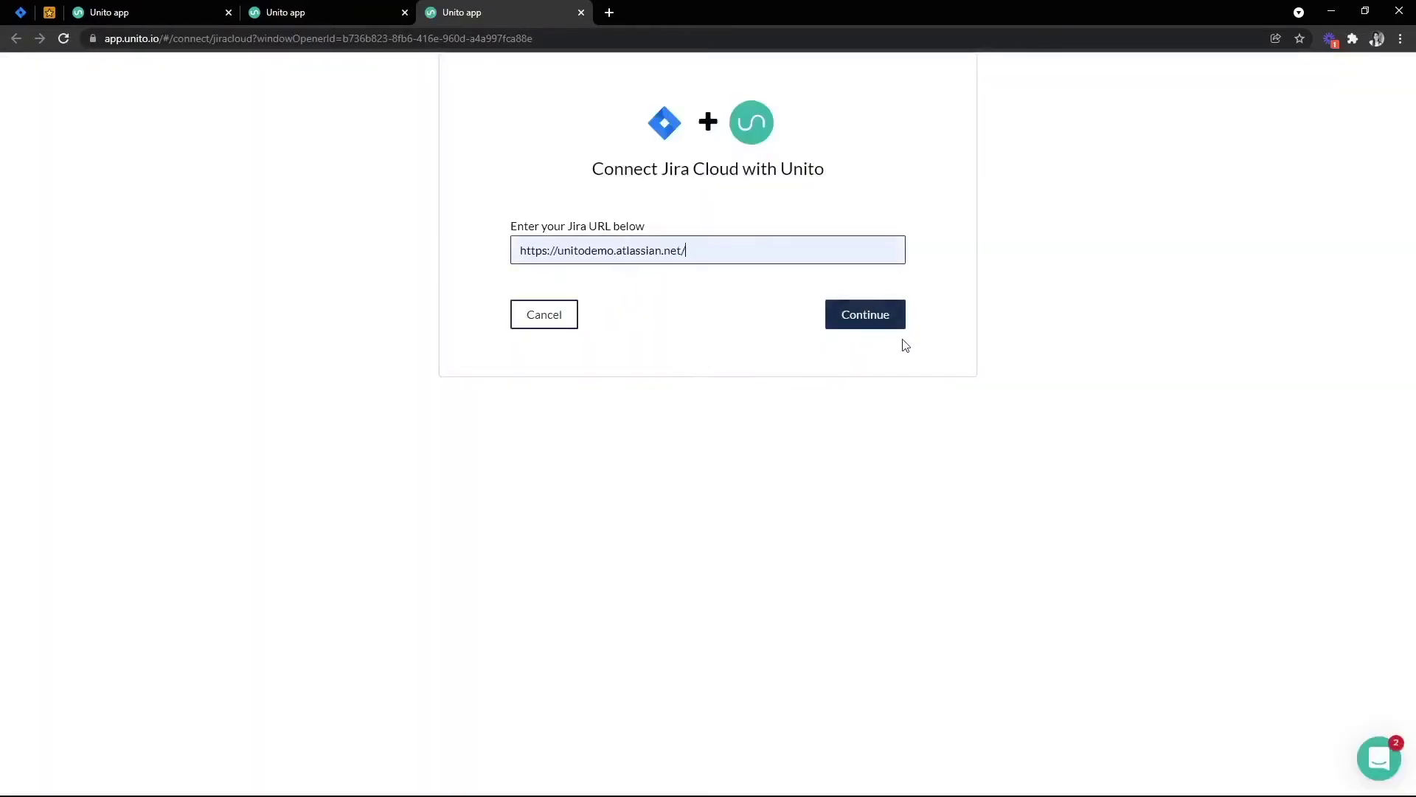
pyautogui.click(879, 319)
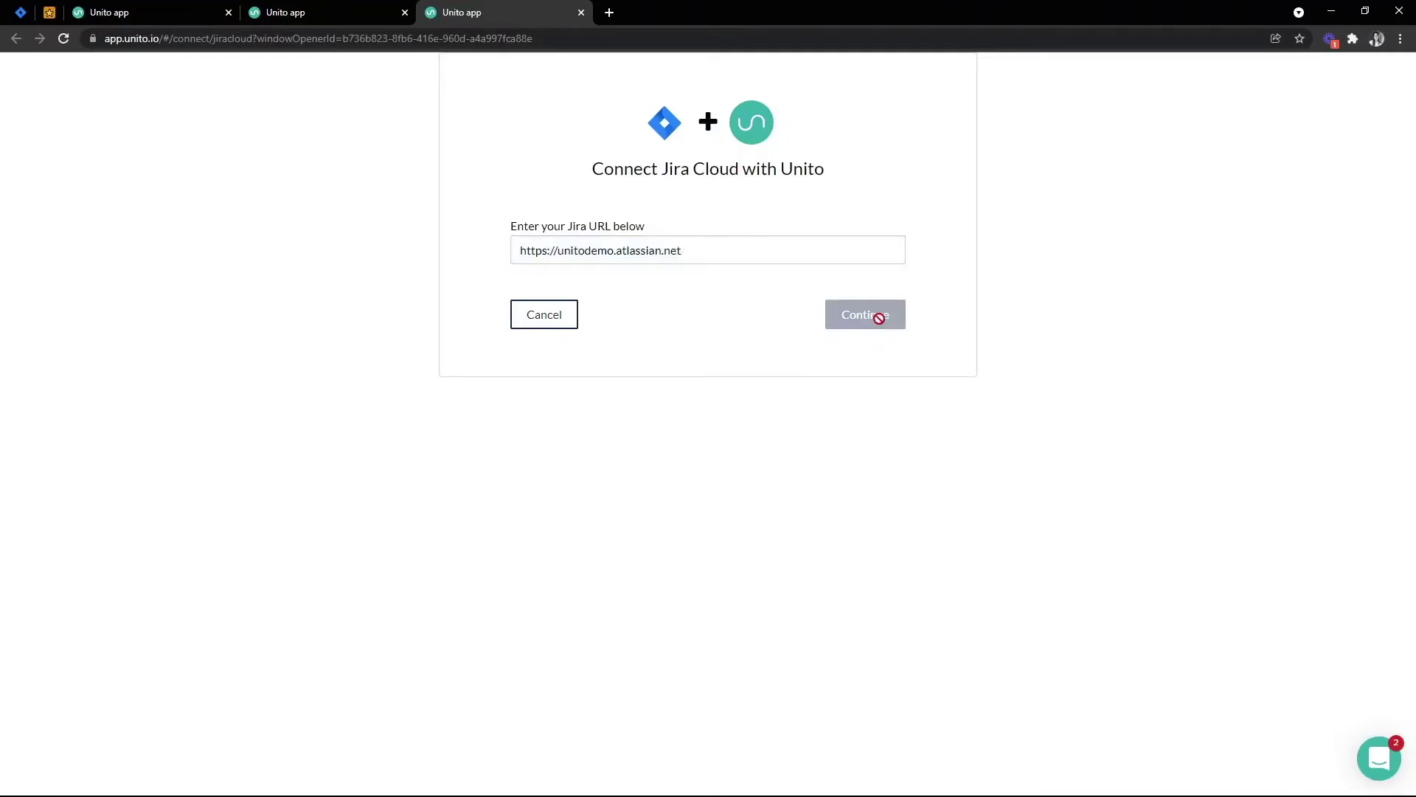
pyautogui.click(891, 426)
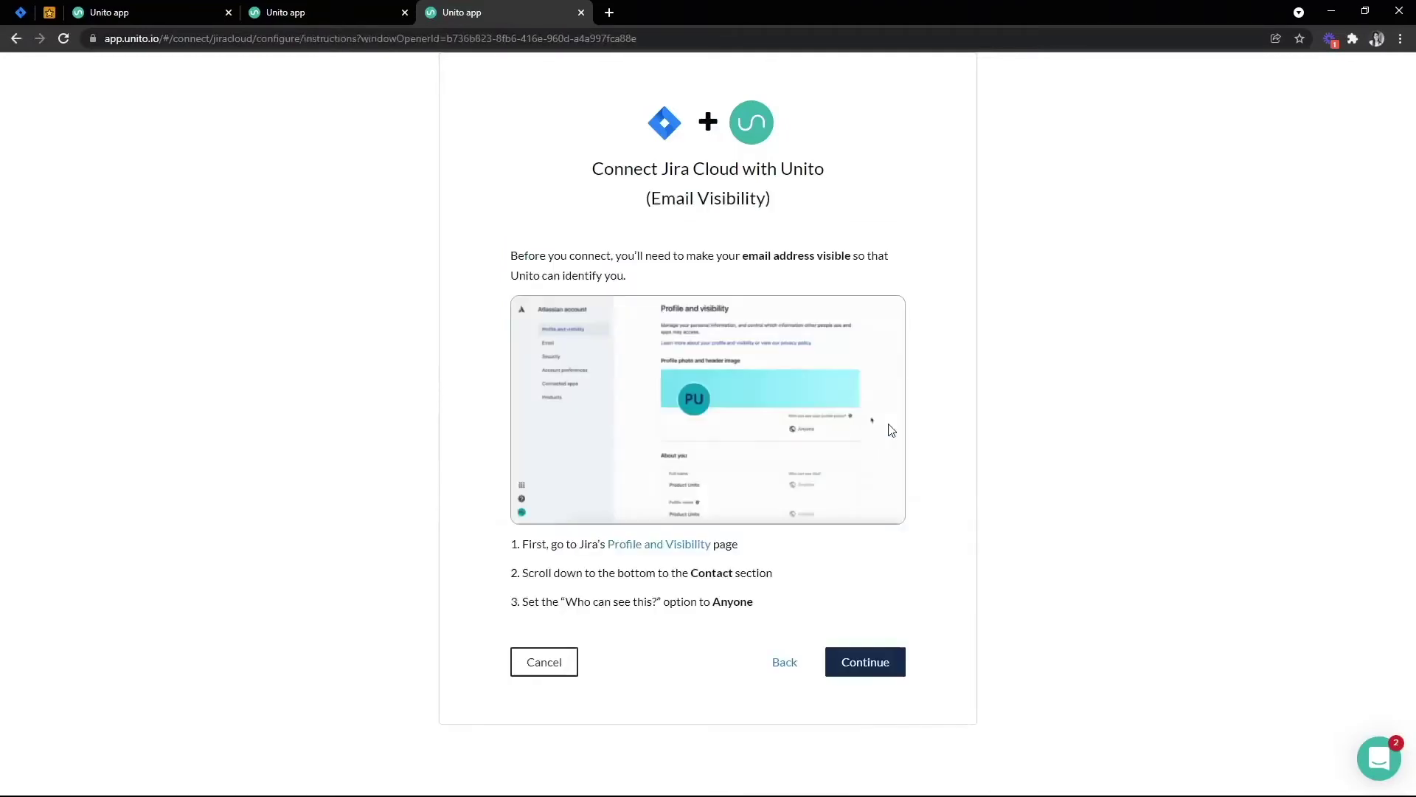
pyautogui.click(886, 662)
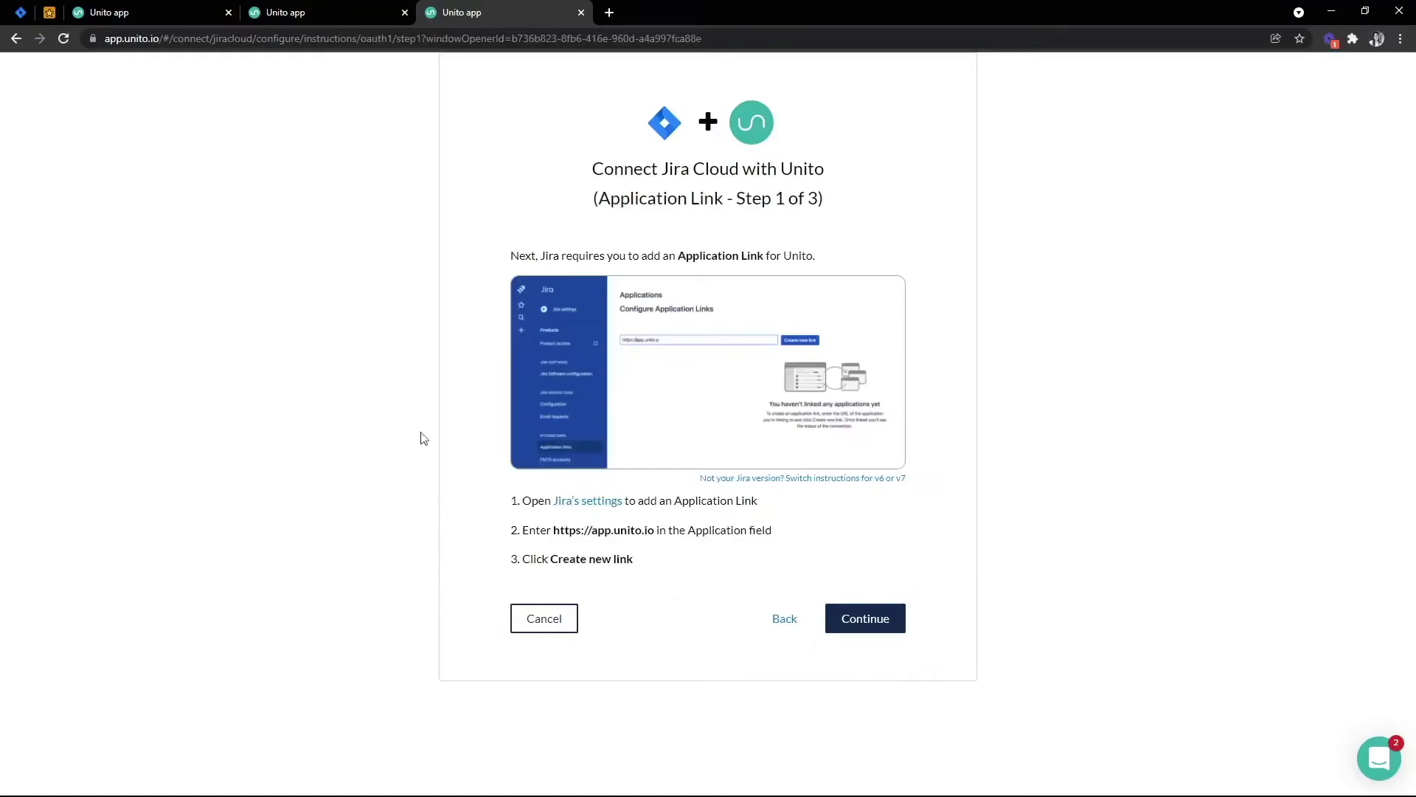
pyautogui.click(20, 13)
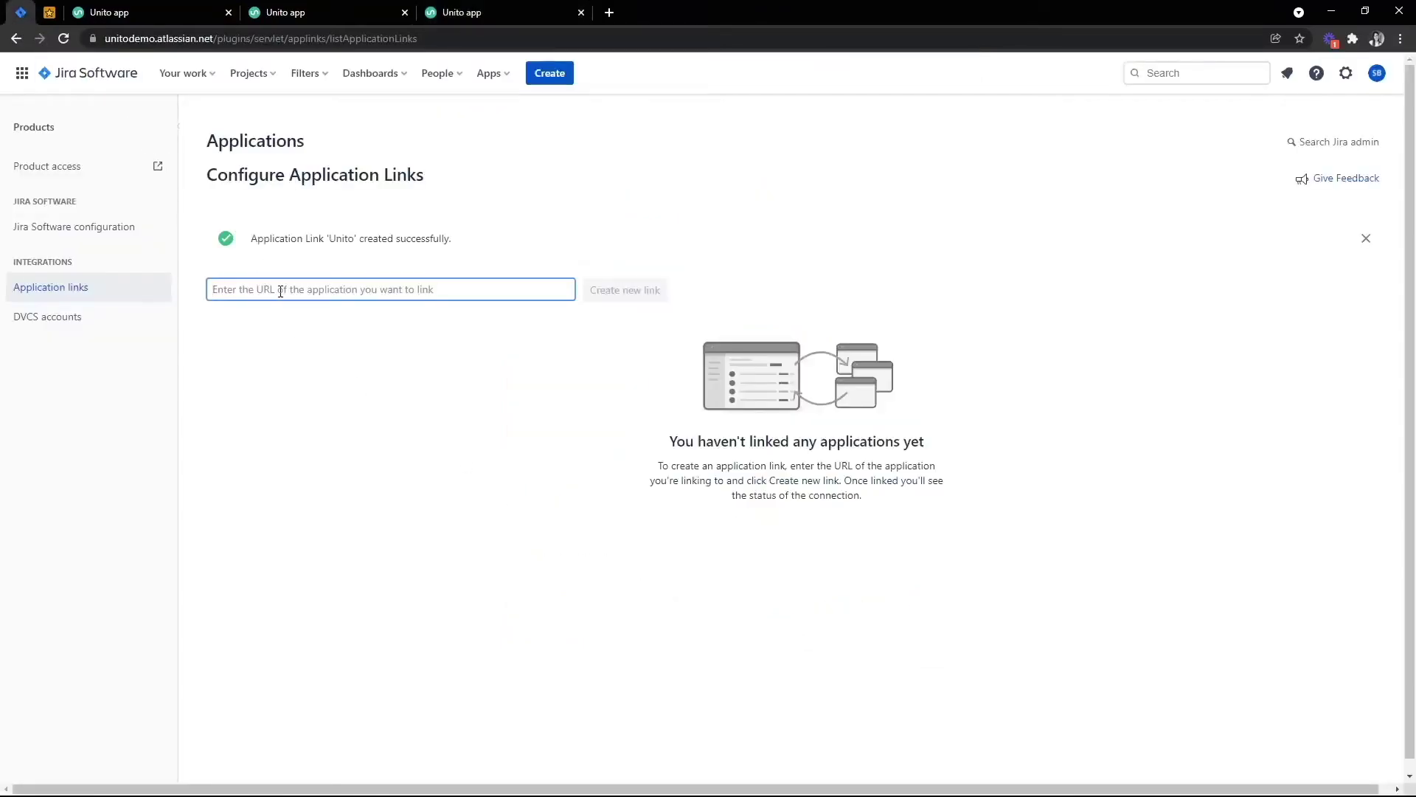
pyautogui.write('https://app.unito.io')
pyautogui.click(610, 290)
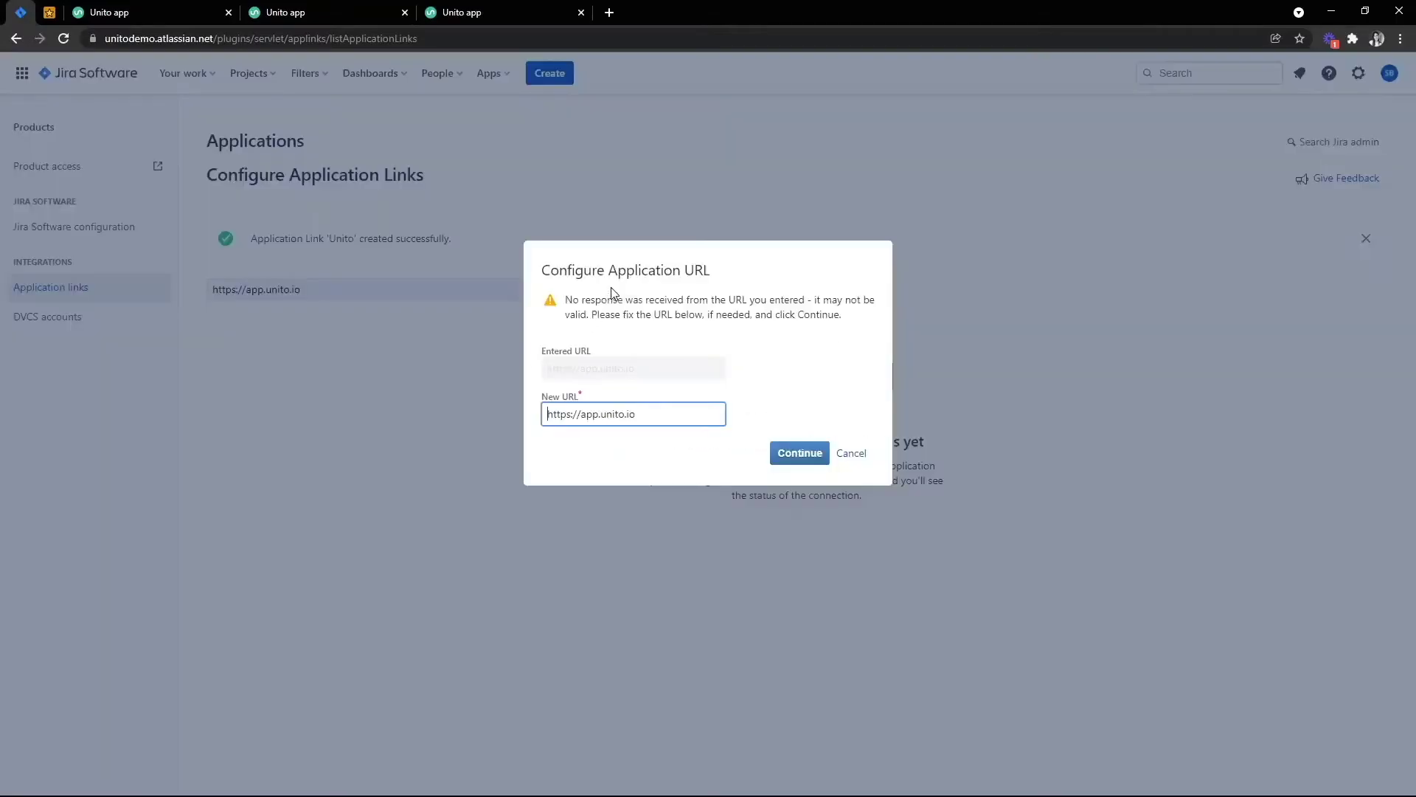
pyautogui.click(798, 456)
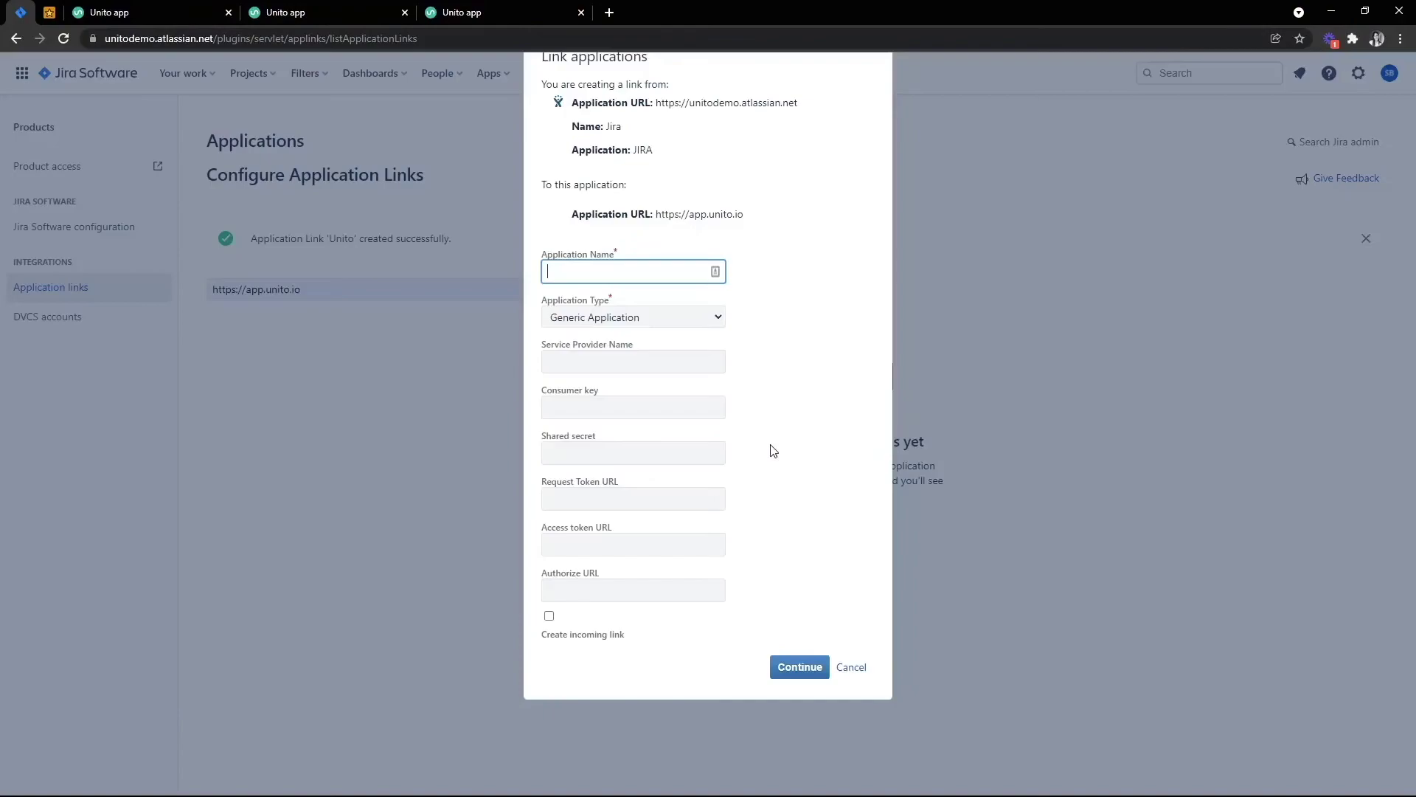
pyautogui.write('Unito')
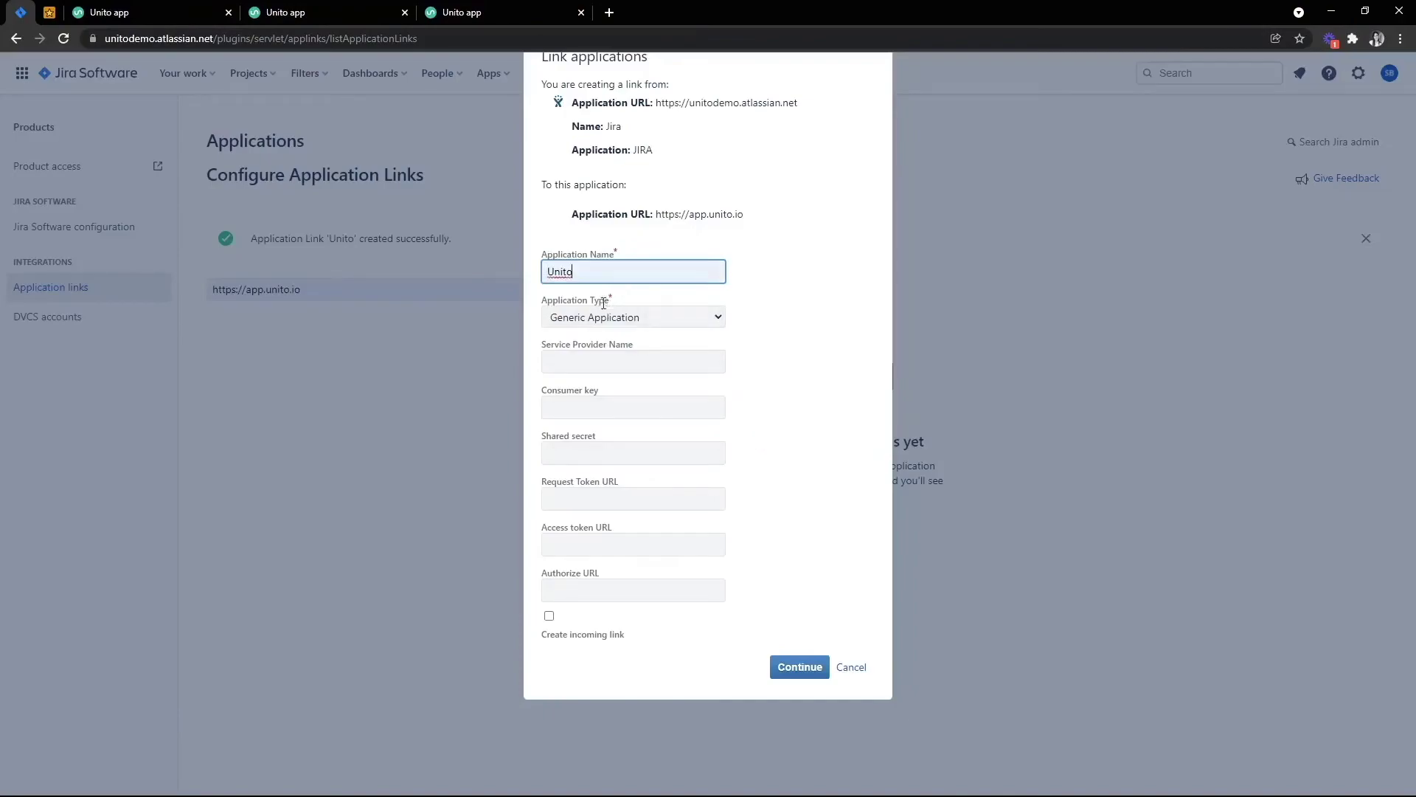
pyautogui.click(549, 616)
pyautogui.click(793, 672)
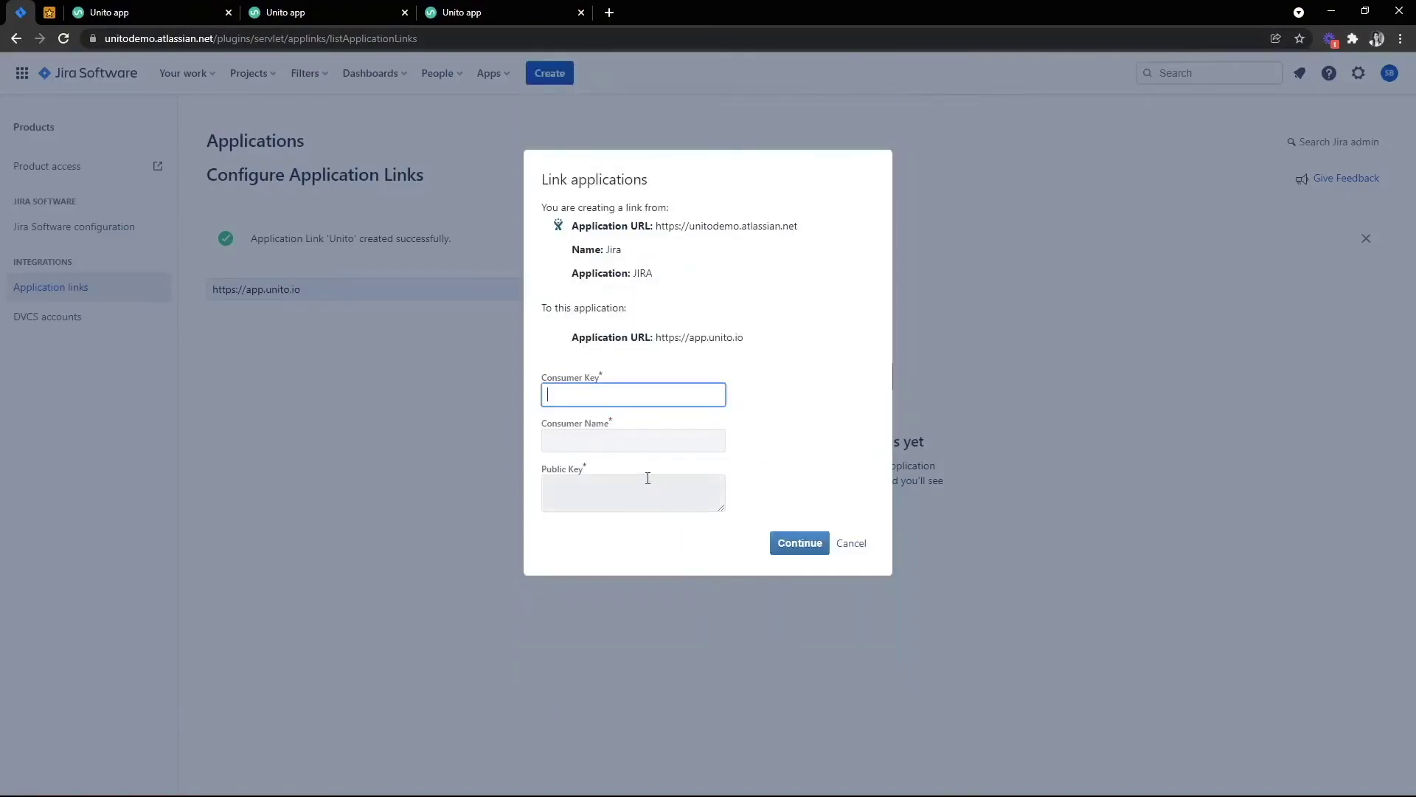
# Set consumer key 'unito', consumer name 'Unito' and Unito's public key for the incoming link
pyautogui.write('unito')
pyautogui.click(583, 440)
pyautogui.write('Unito')
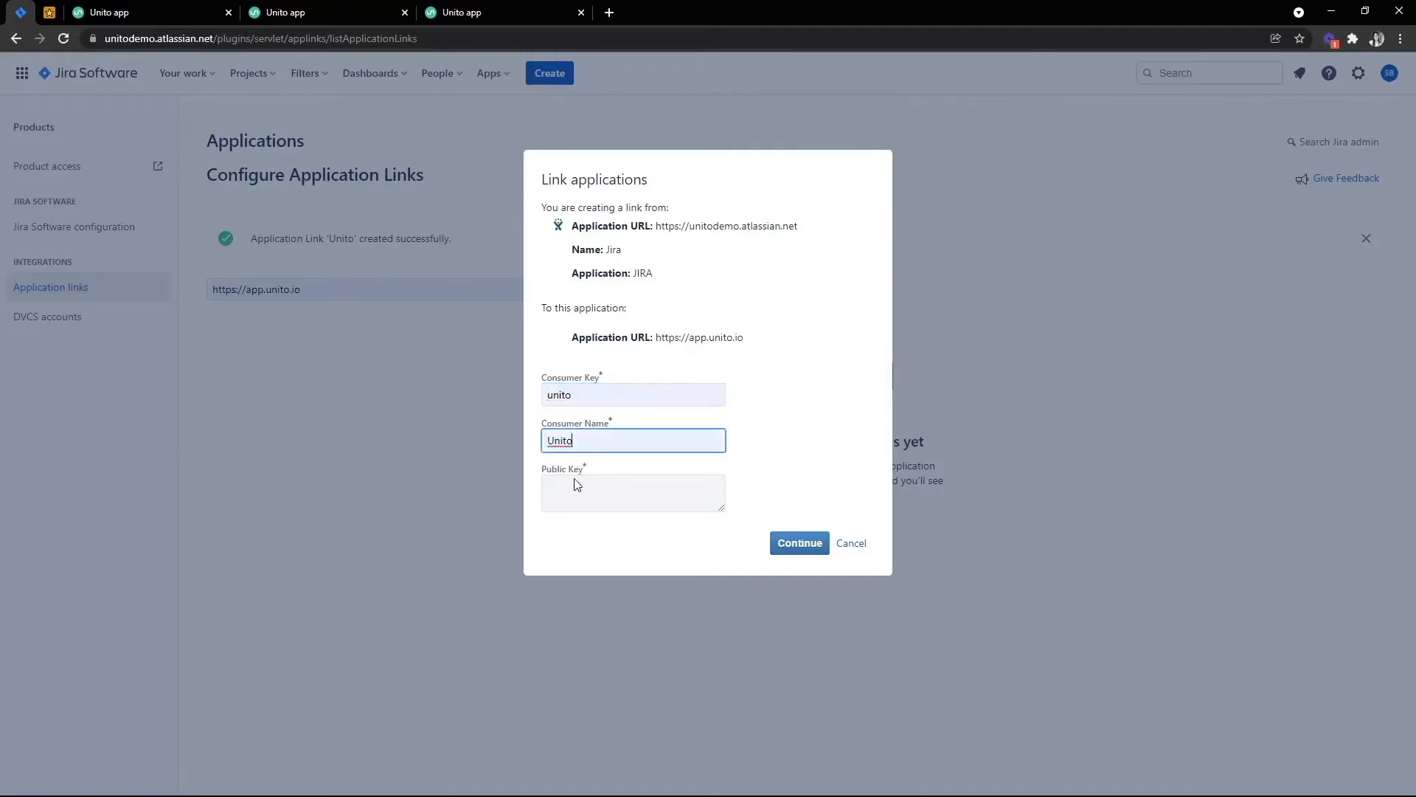
pyautogui.click(577, 488)
pyautogui.hotkey('ctrl', 'v')
pyautogui.click(776, 547)
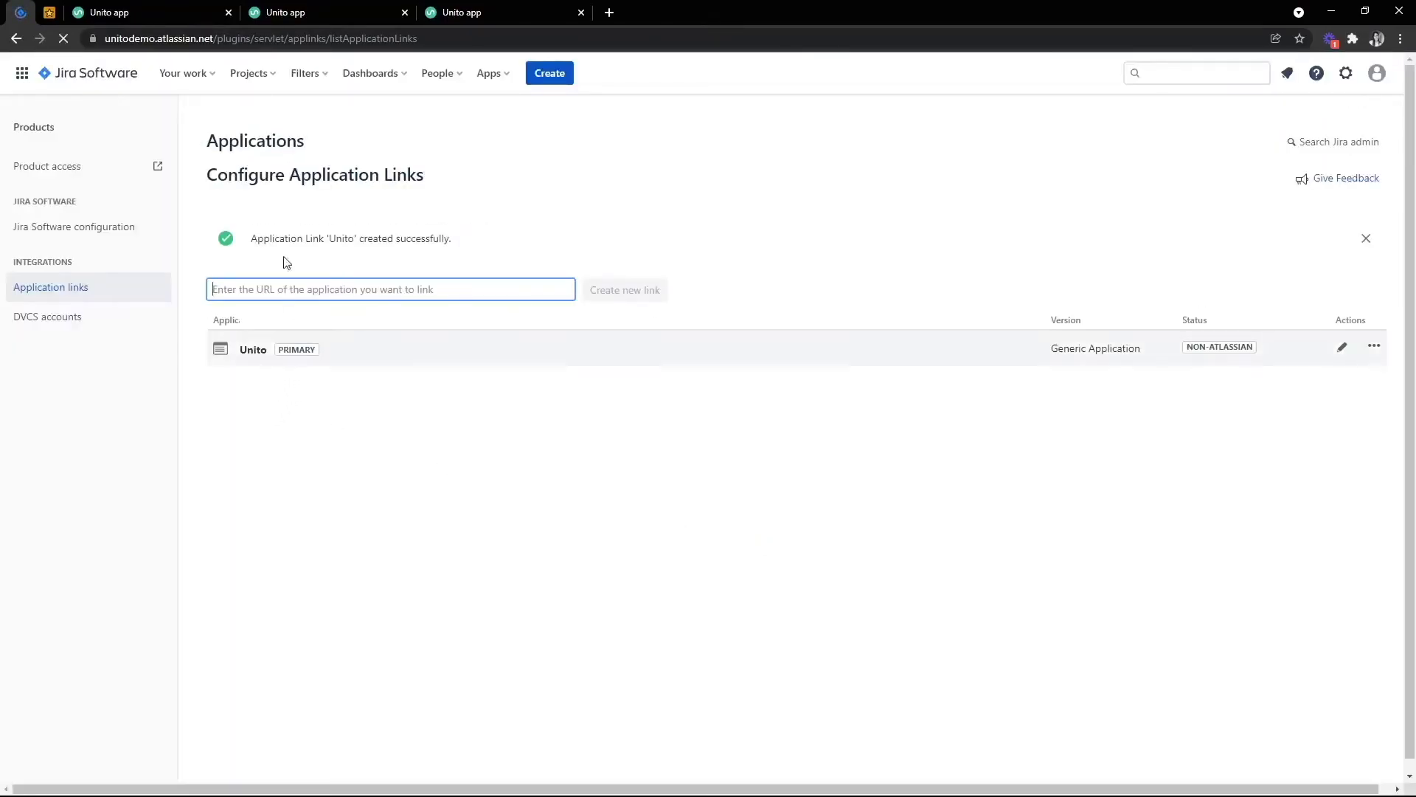
pyautogui.click(516, 10)
# Advance through application link steps 2 and 3, then allow Unito read and write access to Jira
pyautogui.click(861, 626)
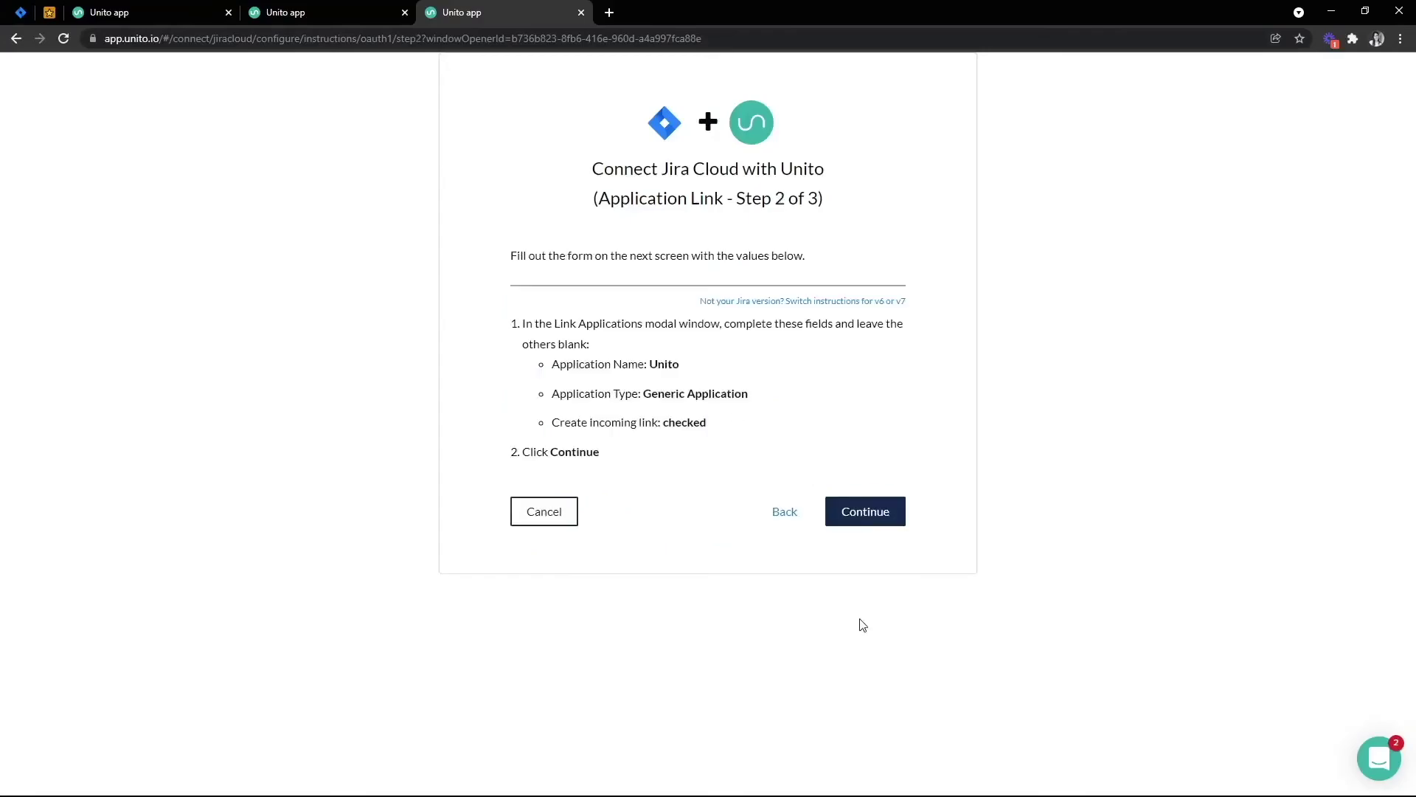
pyautogui.click(874, 733)
pyautogui.scroll(-1, 855, 738)
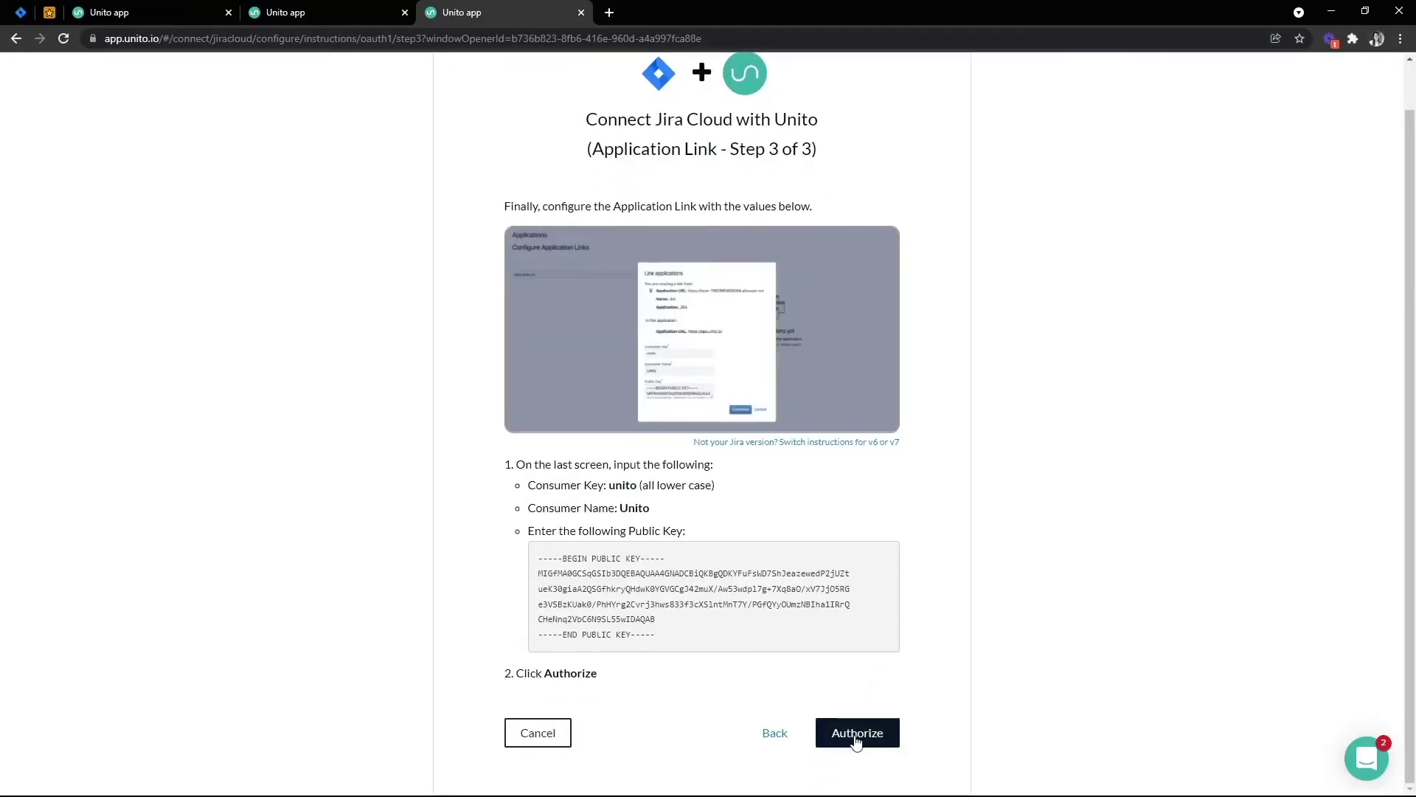
pyautogui.click(854, 741)
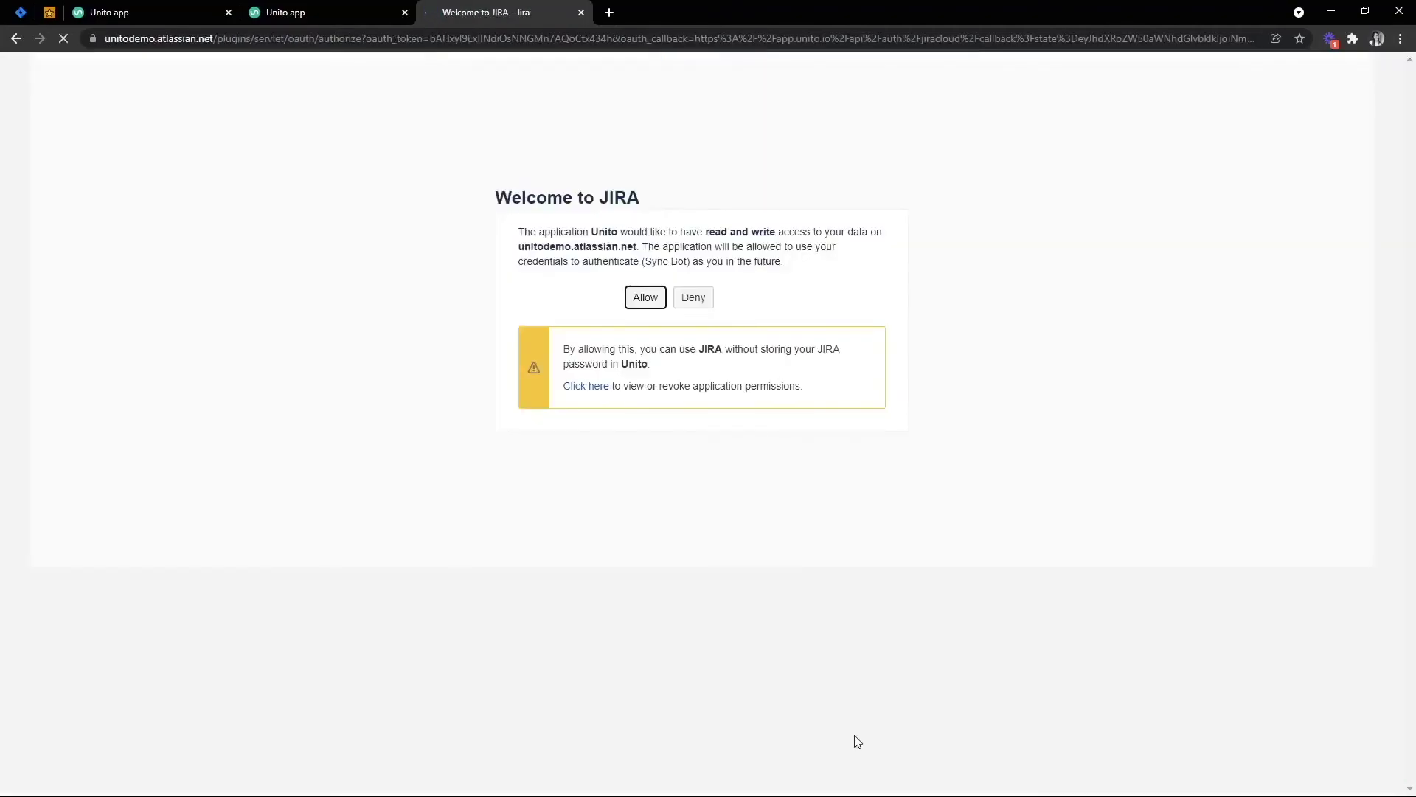
pyautogui.click(660, 304)
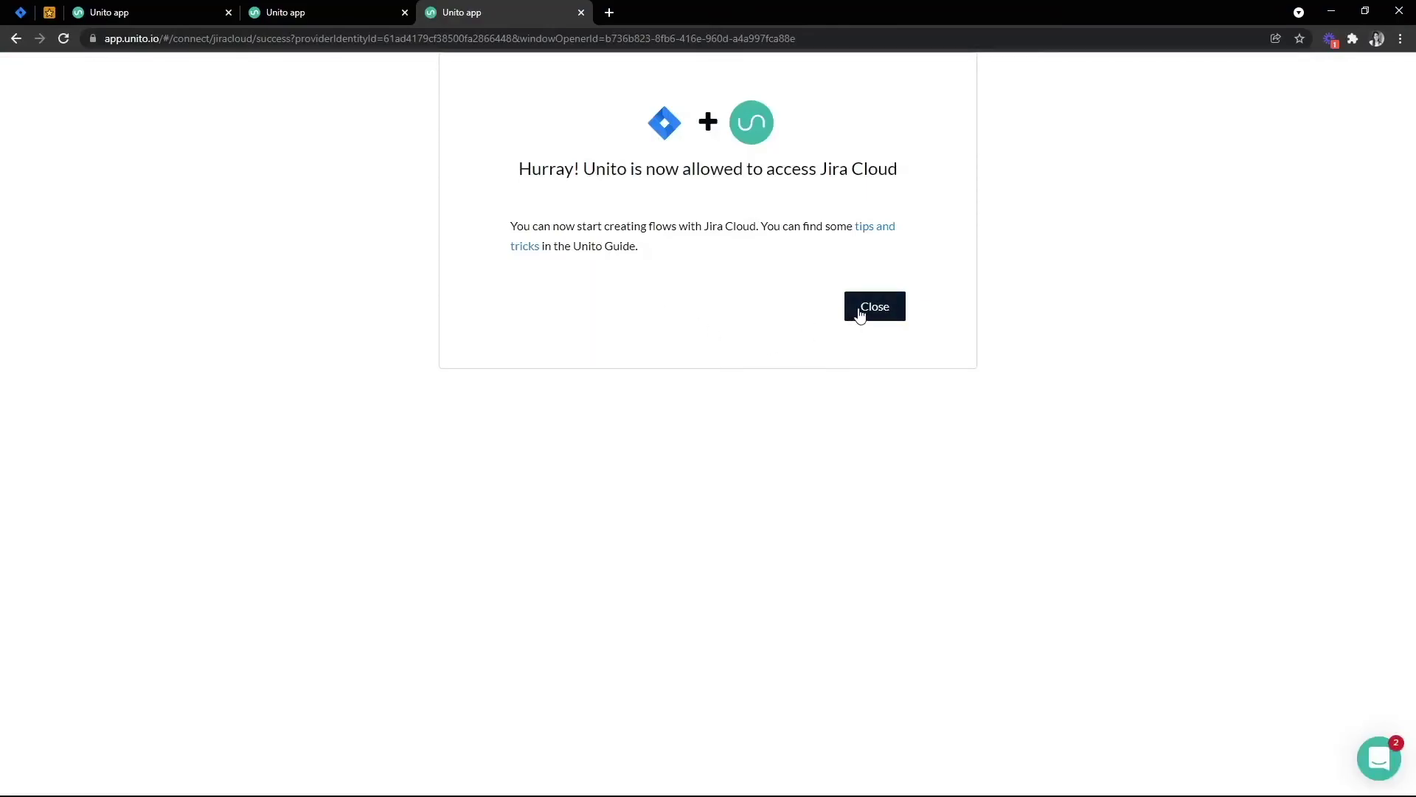
# Select the Jira account, connect the Best Product Ever project, and confirm pairing with Dev Work
pyautogui.click(857, 310)
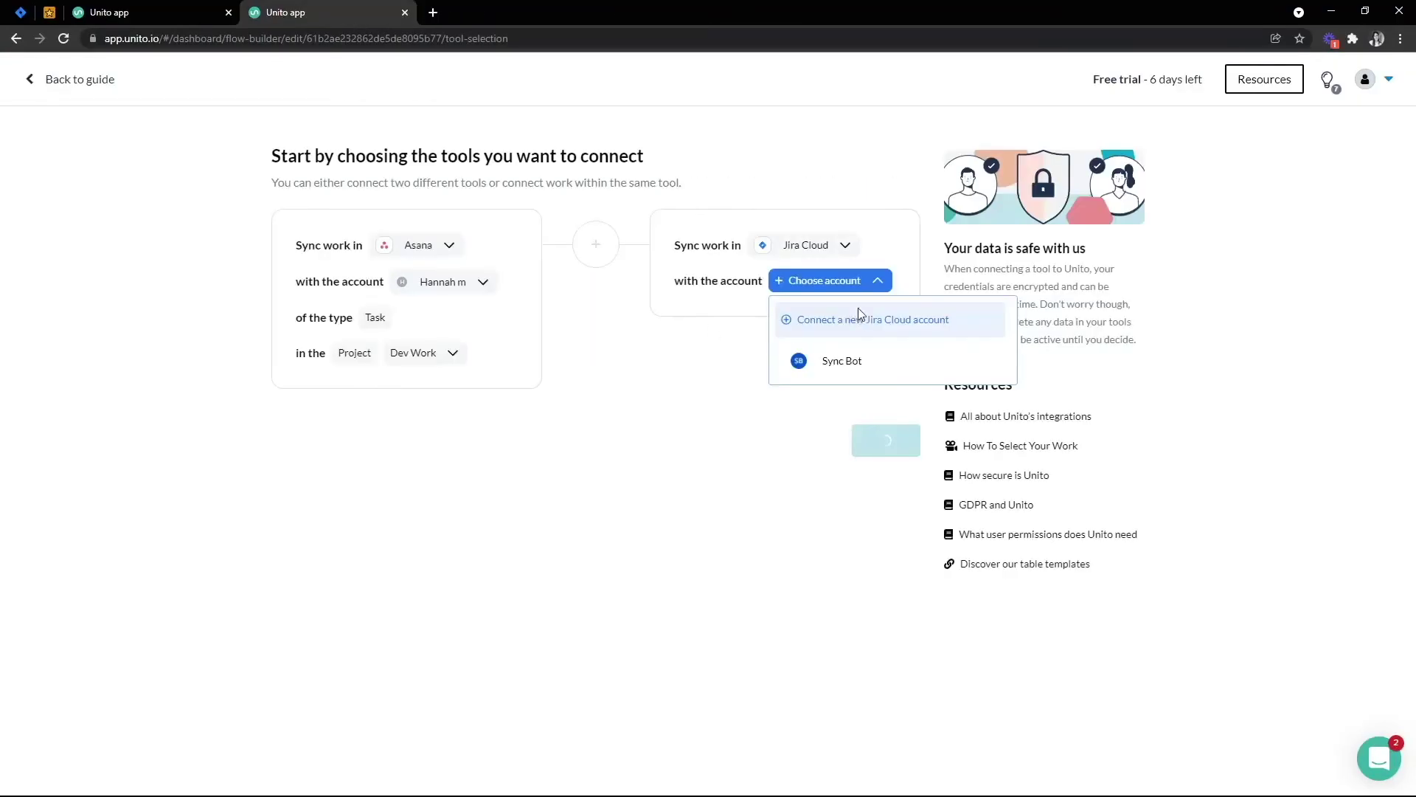
pyautogui.click(834, 365)
pyautogui.click(830, 352)
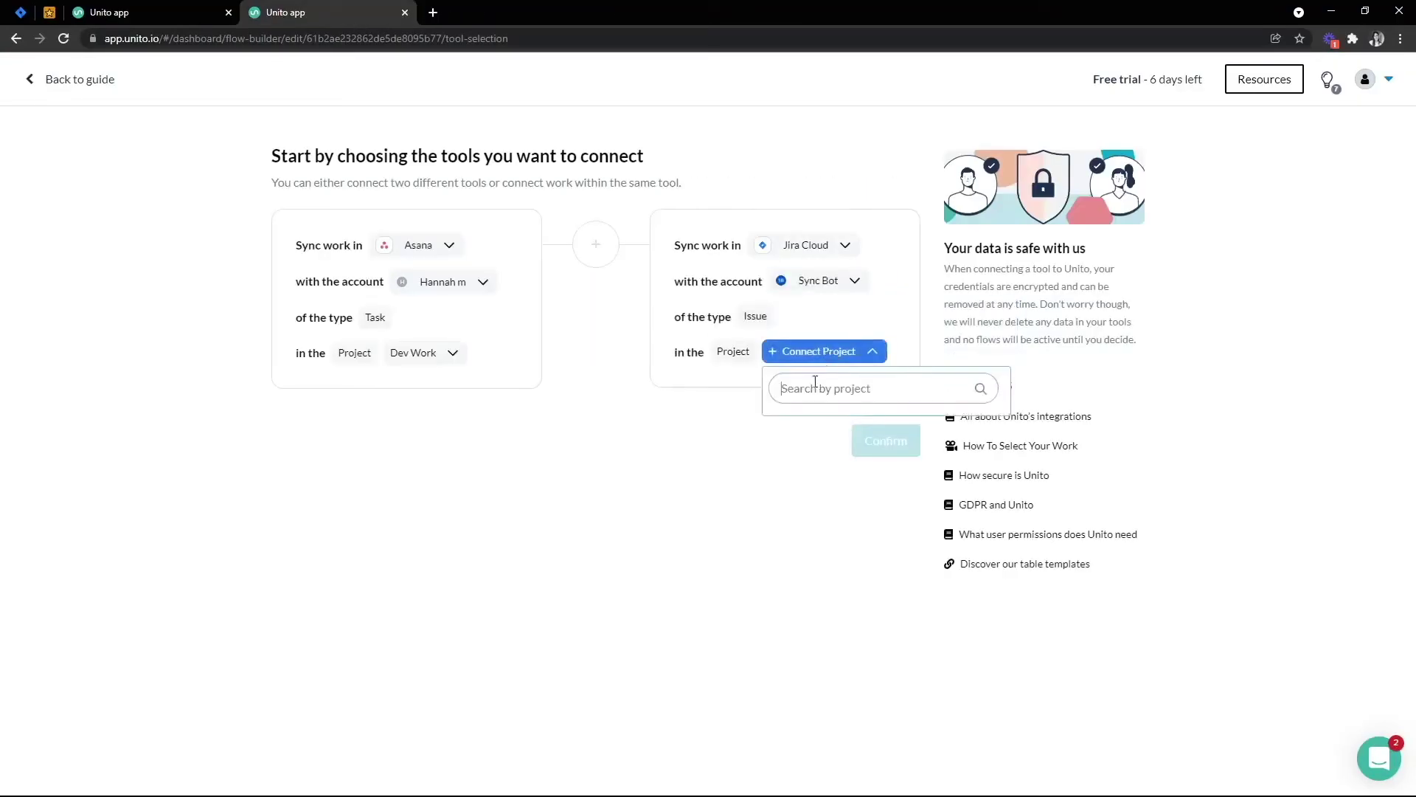
pyautogui.write('be')
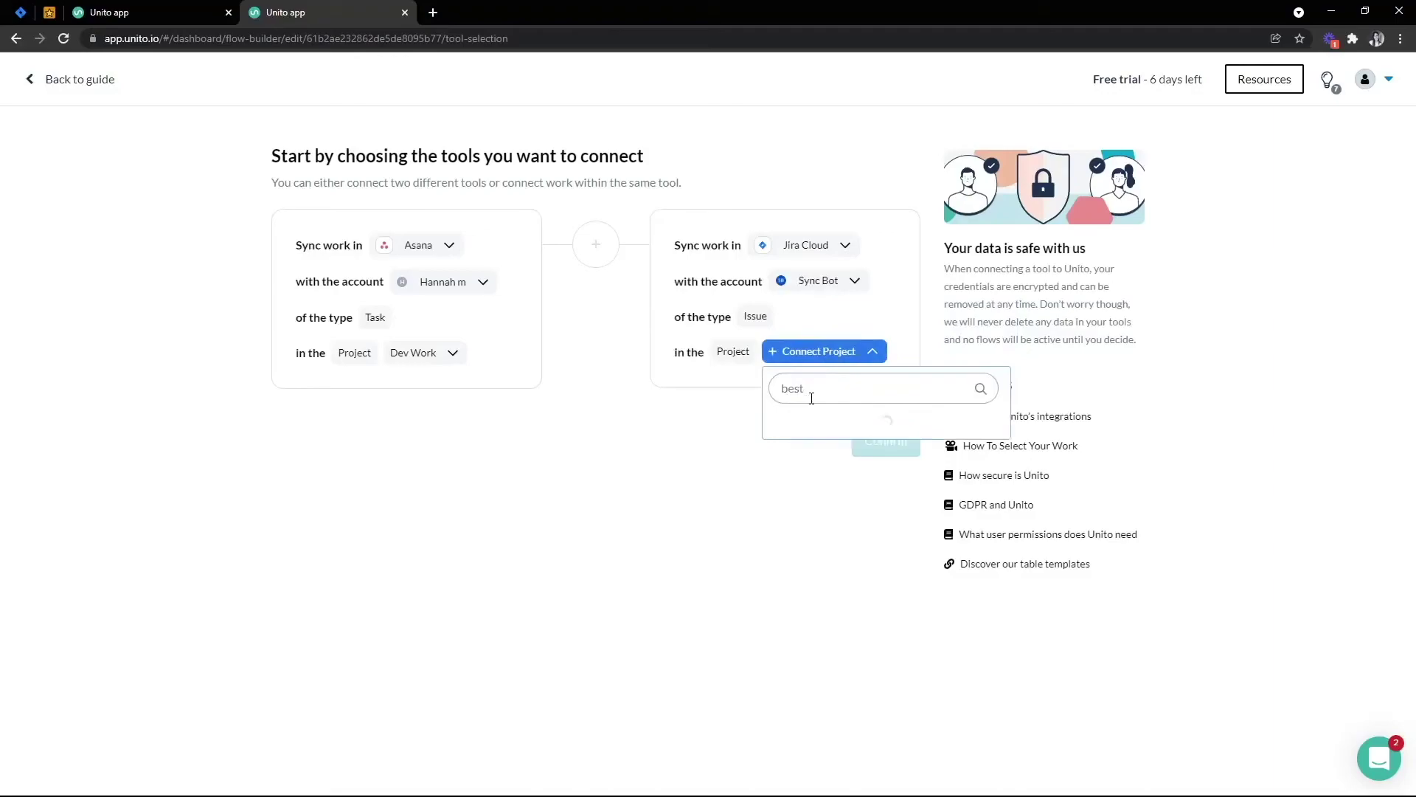
pyautogui.write('st')
pyautogui.click(811, 424)
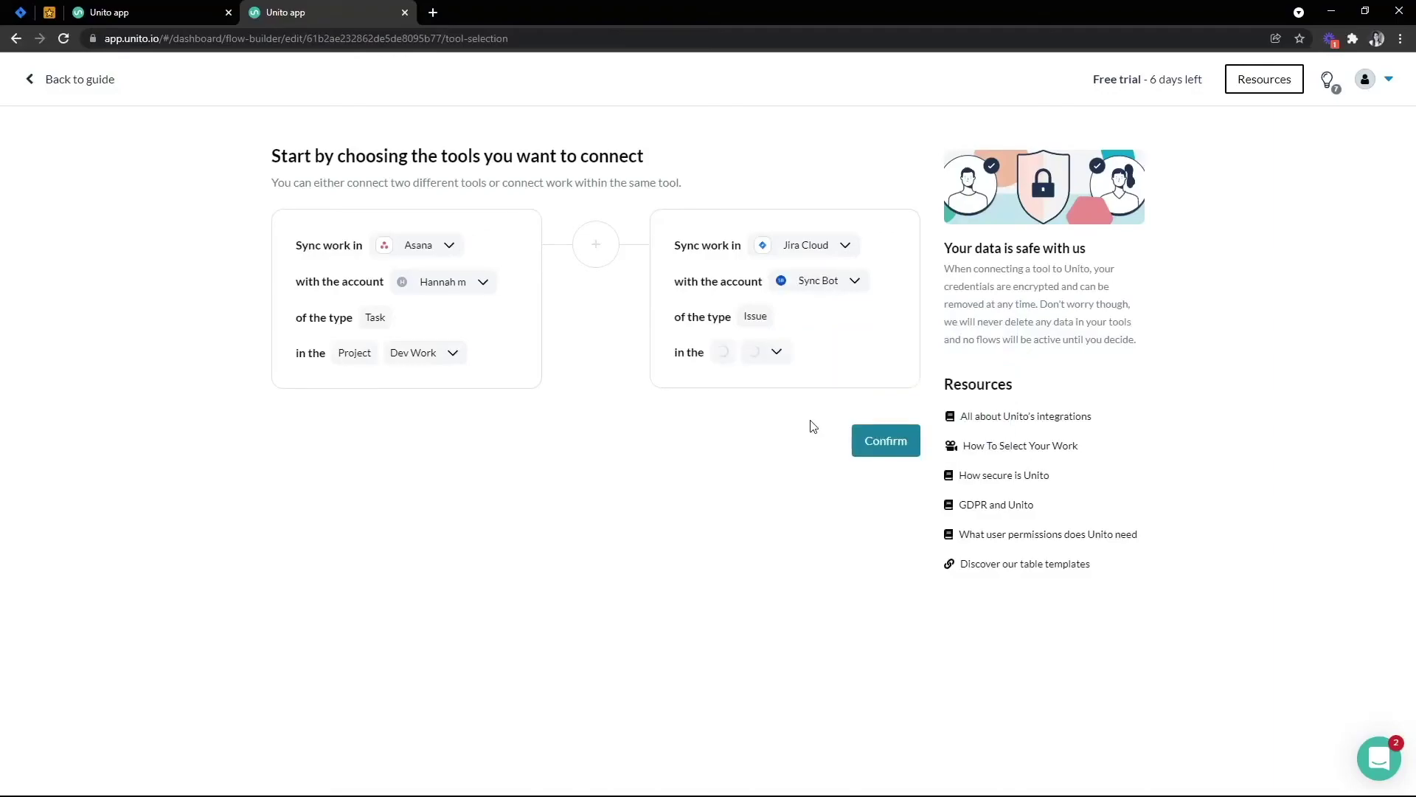
pyautogui.click(884, 457)
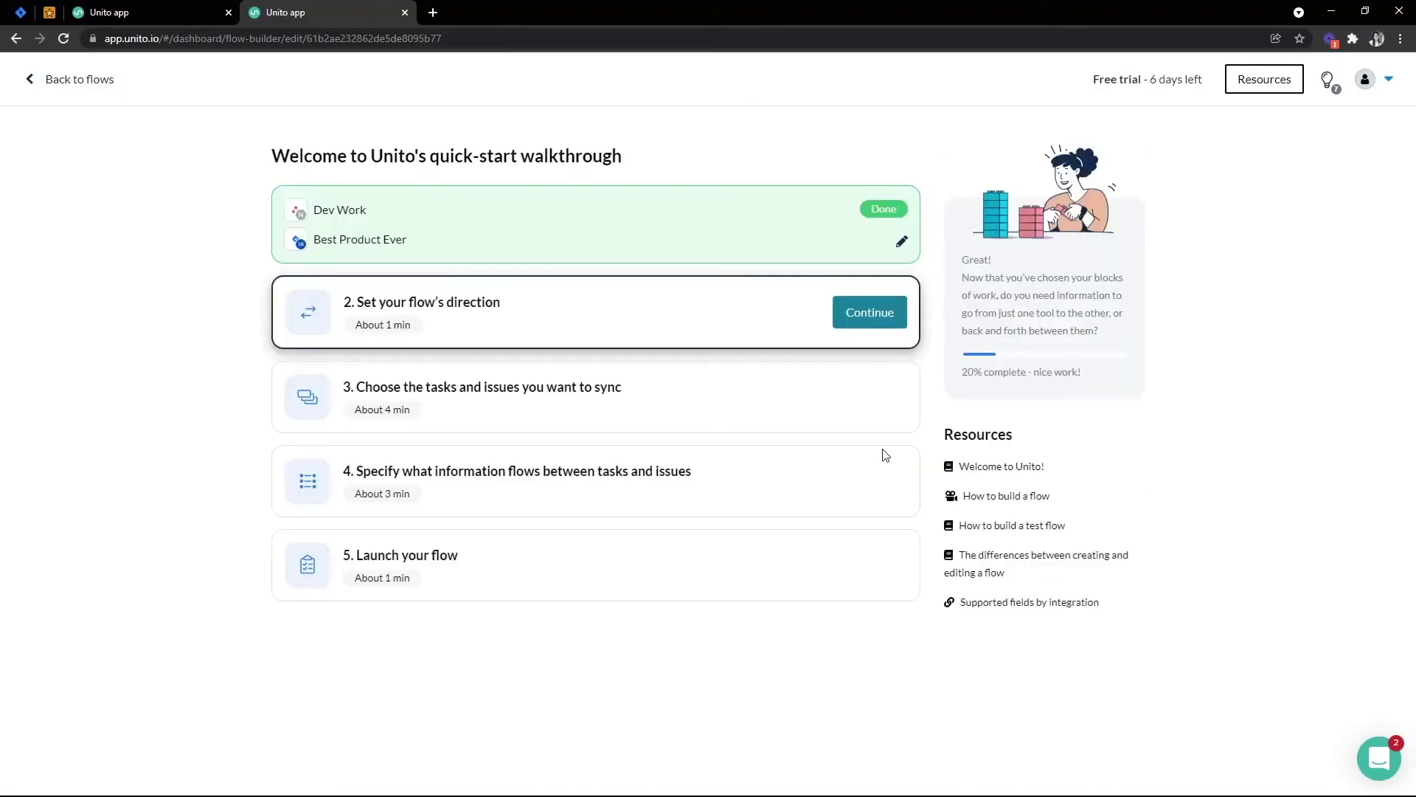
# Set the flow direction to one-way, sending Dev Work tasks only into Best Product Ever
pyautogui.click(885, 314)
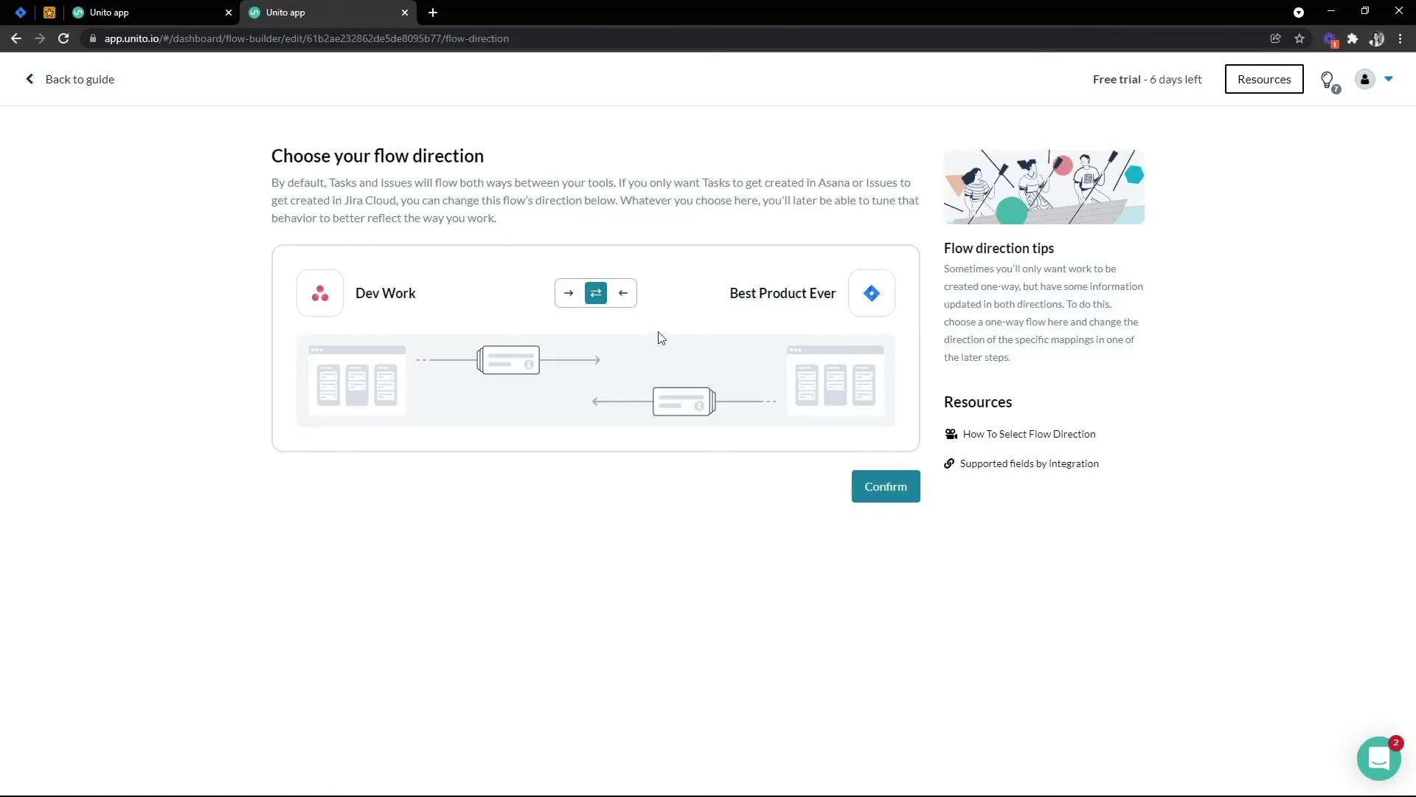
pyautogui.click(573, 301)
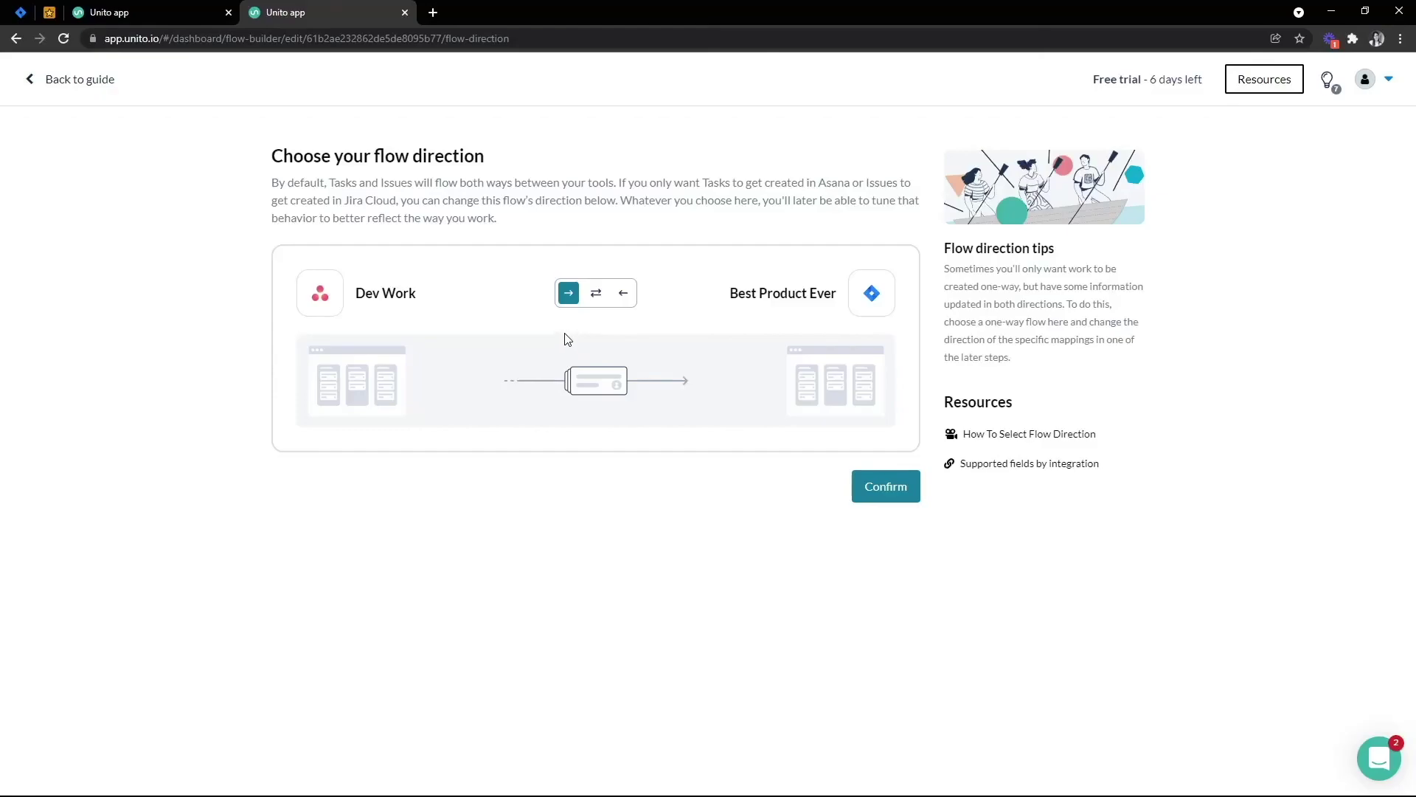
pyautogui.click(897, 489)
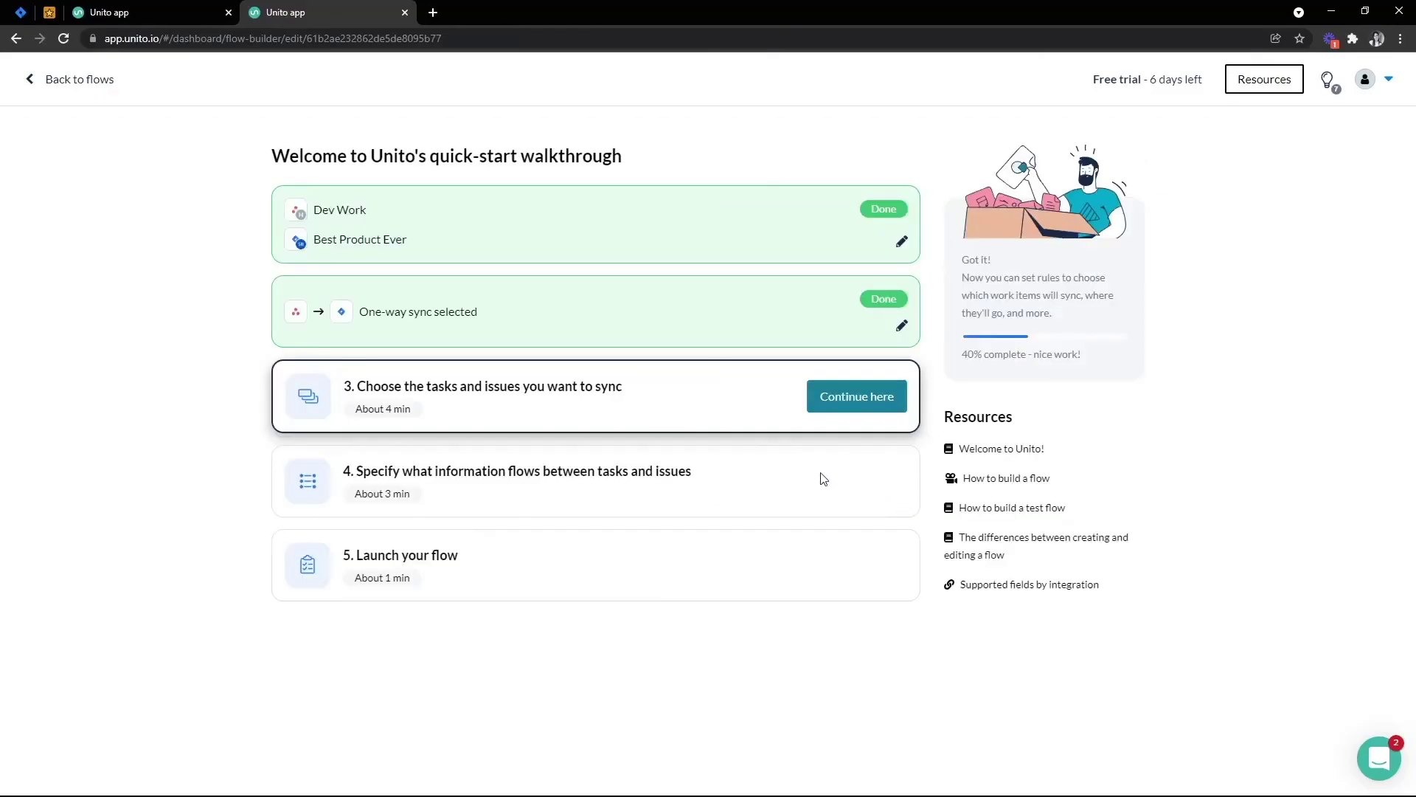